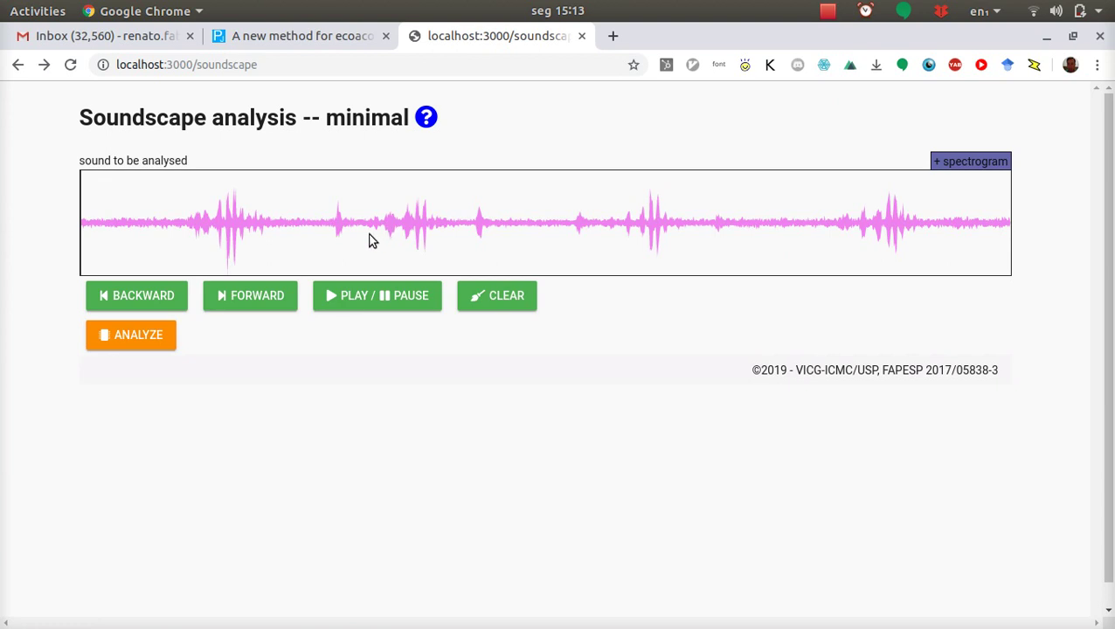
# Step: Play the sound to be analysed and jump playback to a point past the middle, followed by one in the first third
pyautogui.click(344, 296)
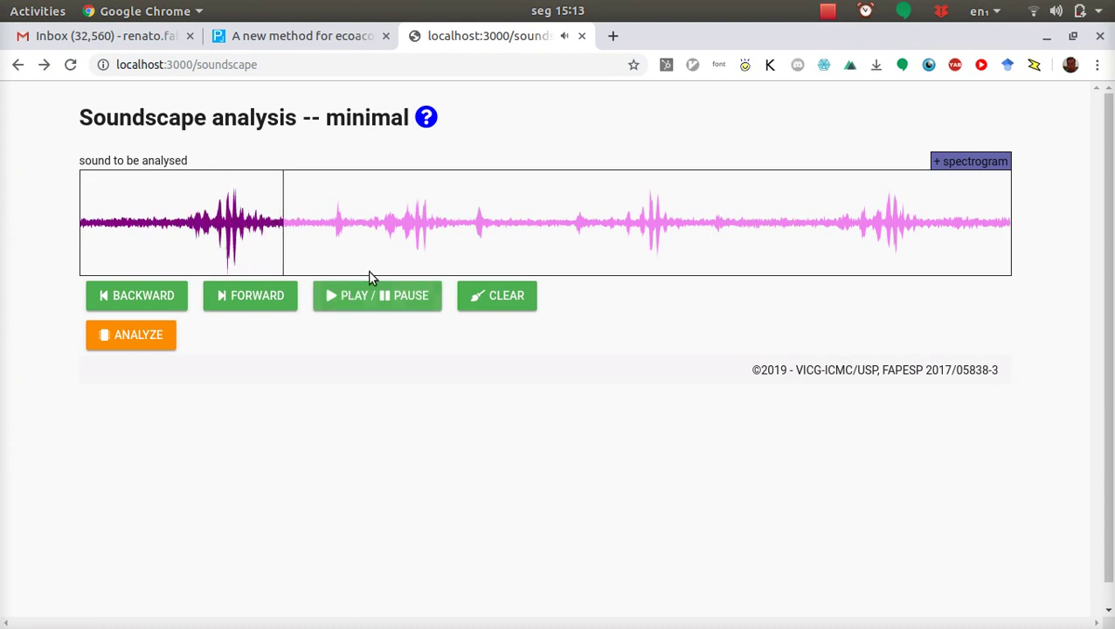
pyautogui.click(622, 241)
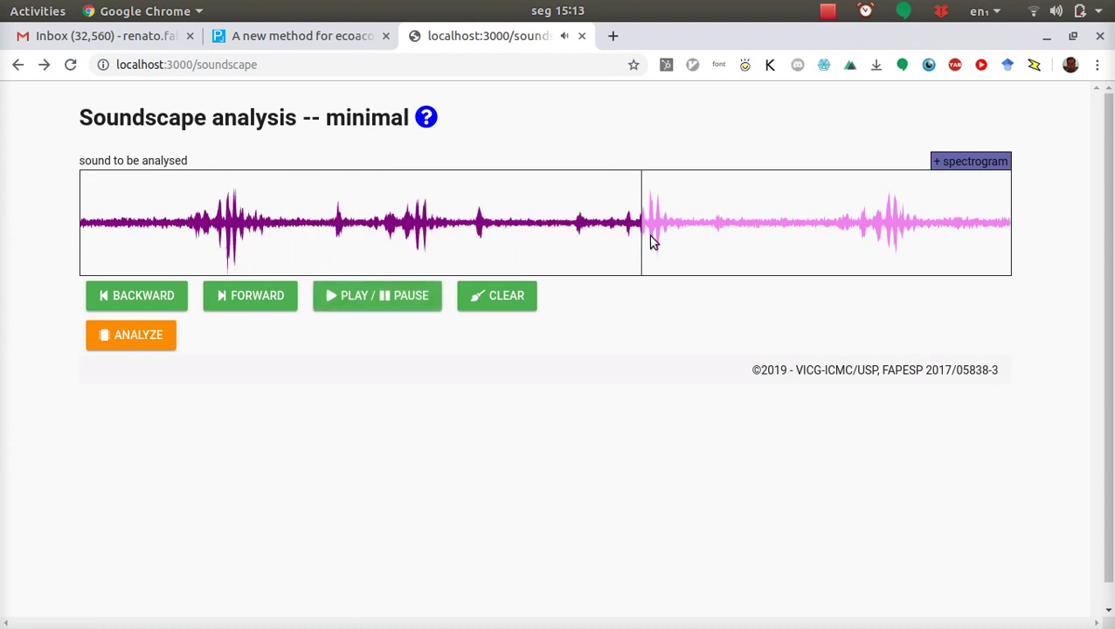
pyautogui.click(324, 236)
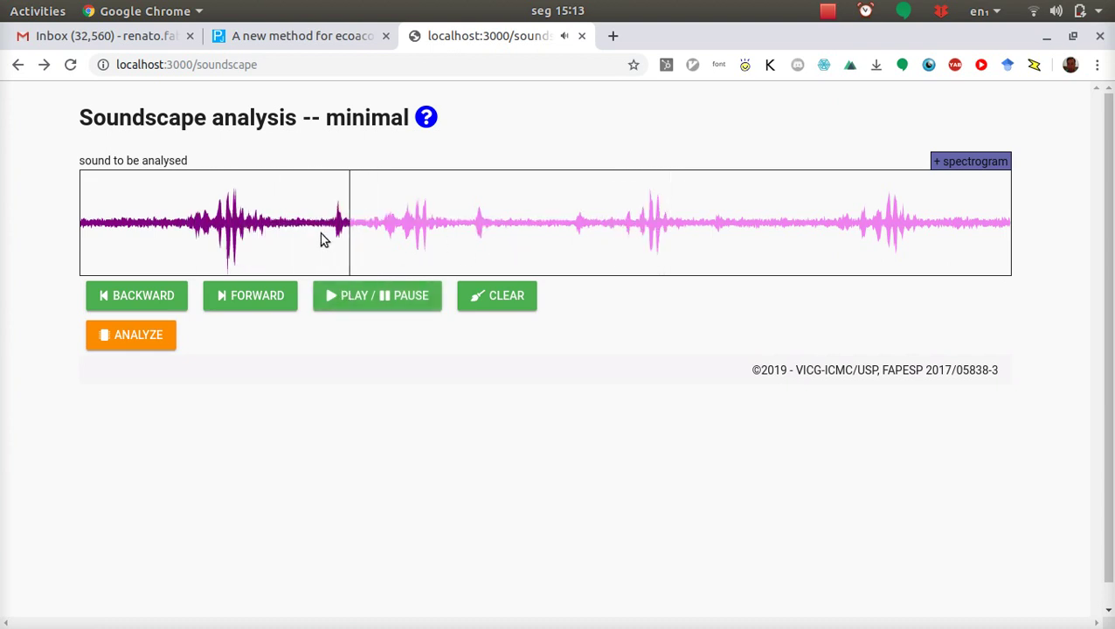
# Step: Skip playback of the source sound forward twice, step it backward repeatedly, and pause it
pyautogui.click(252, 297)
pyautogui.click(252, 297)
pyautogui.click(174, 299)
pyautogui.click(174, 300)
pyautogui.click(173, 299)
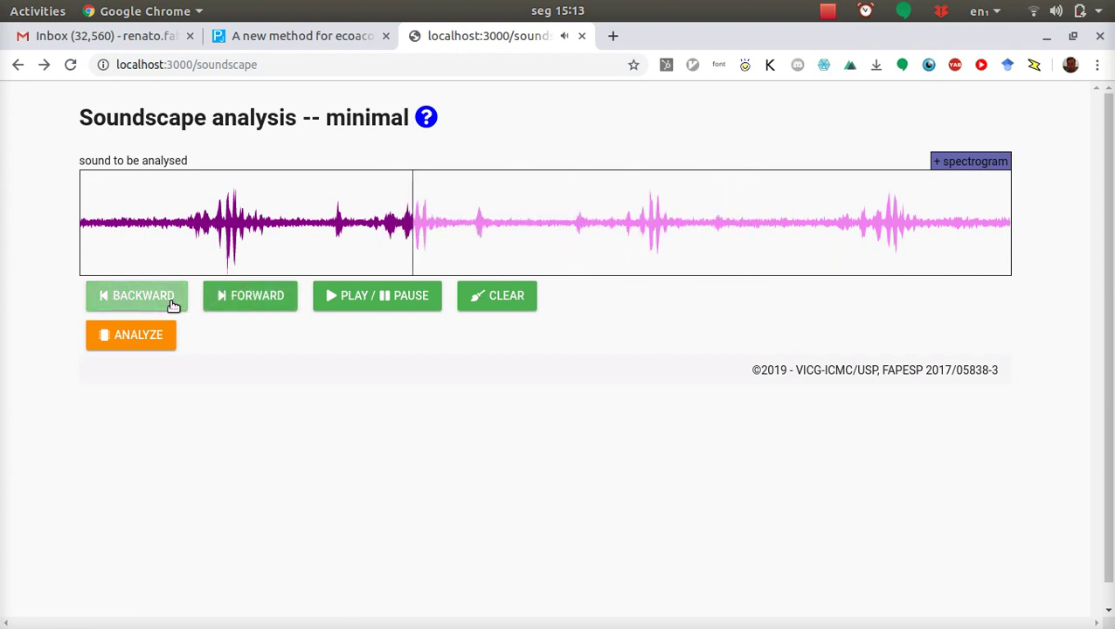
pyautogui.click(173, 303)
pyautogui.click(174, 304)
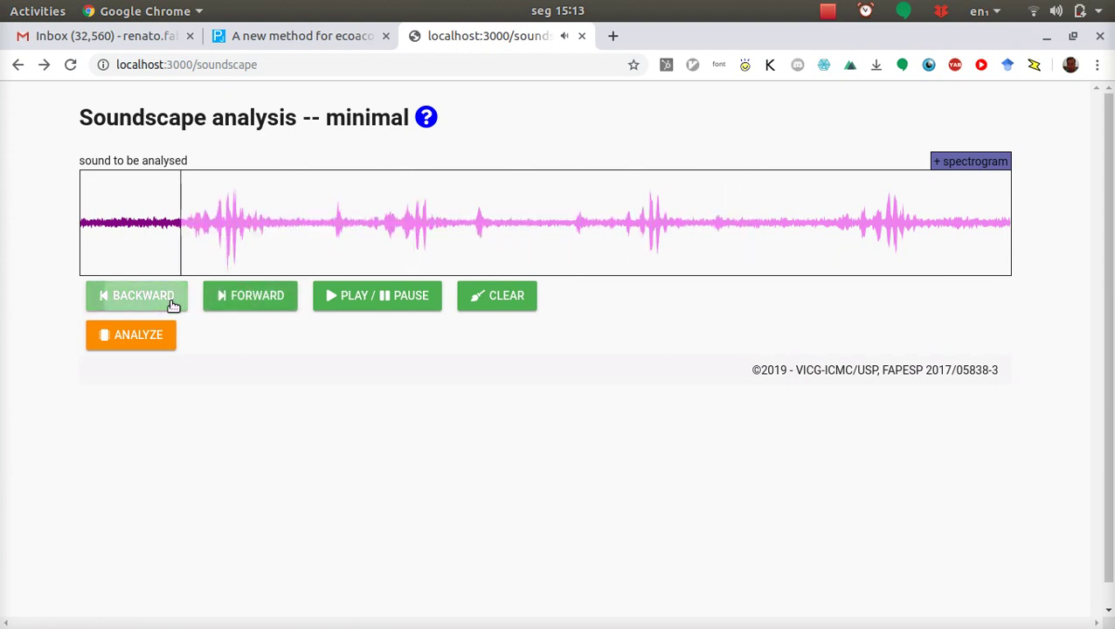
pyautogui.click(363, 299)
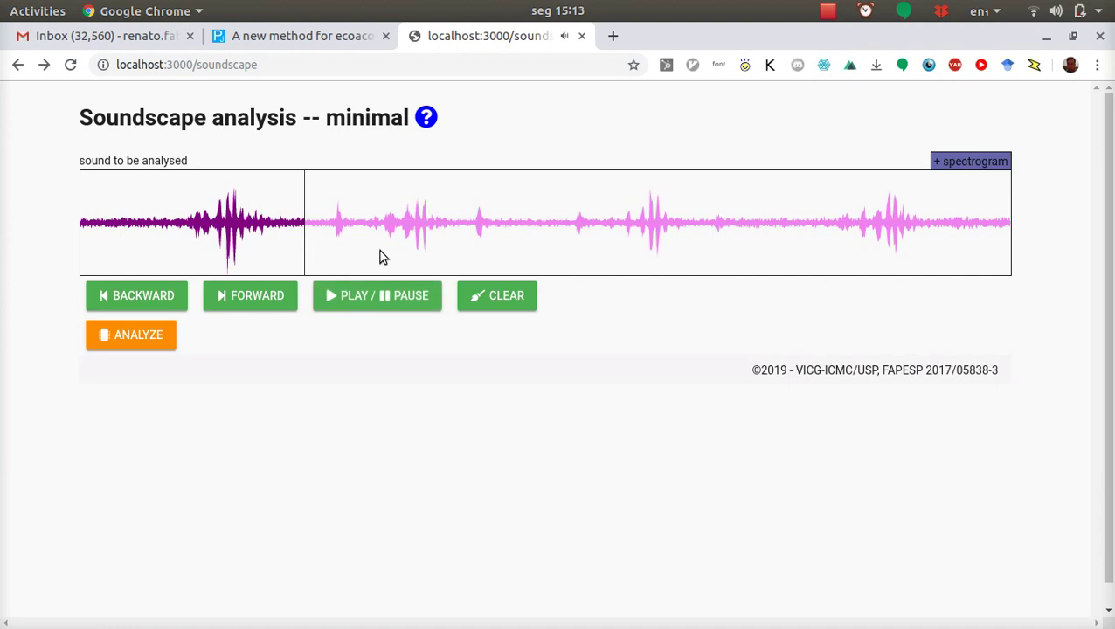
# Step: Mark a region from about 0:04 to 0:06 over the second call group in the source sound and analyze it
pyautogui.moveTo(373, 251); pyautogui.dragTo(499, 236)
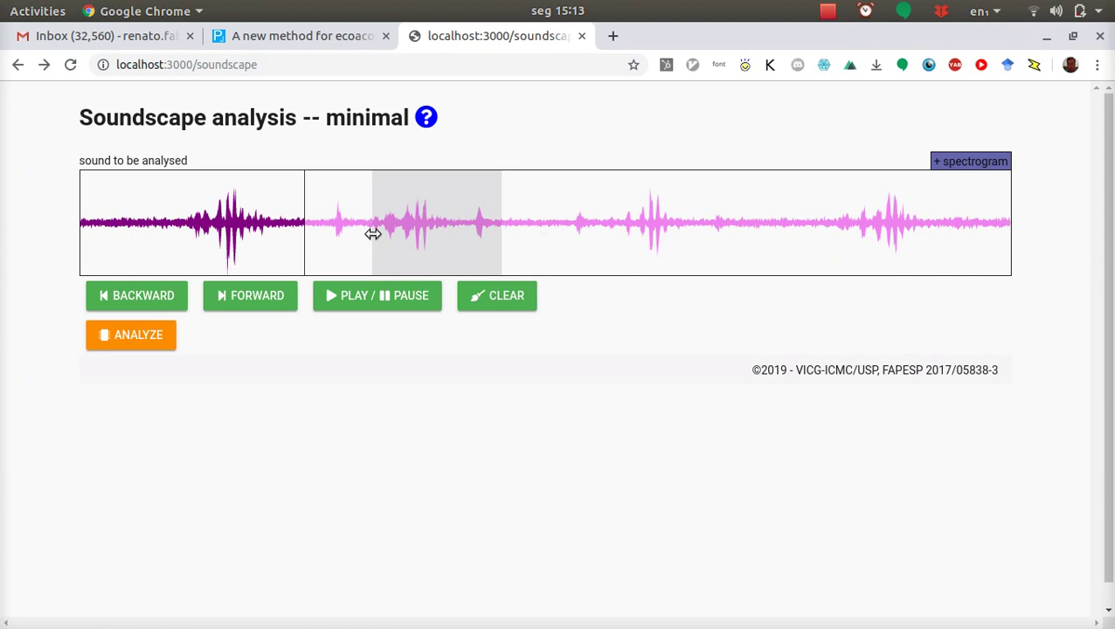
pyautogui.moveTo(373, 236); pyautogui.dragTo(428, 237)
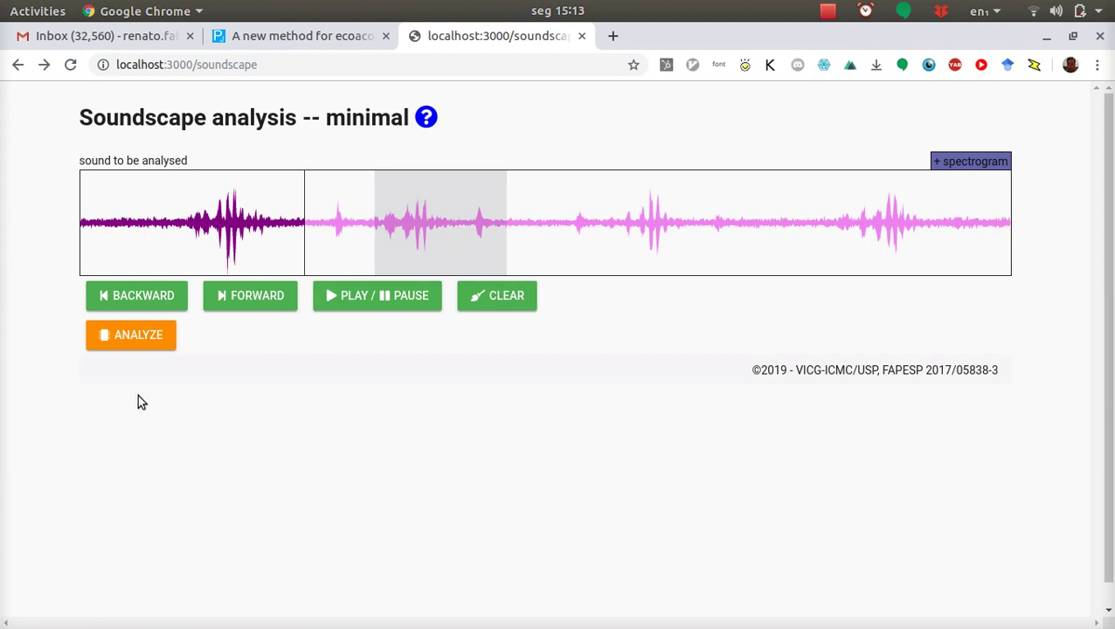
pyautogui.click(144, 333)
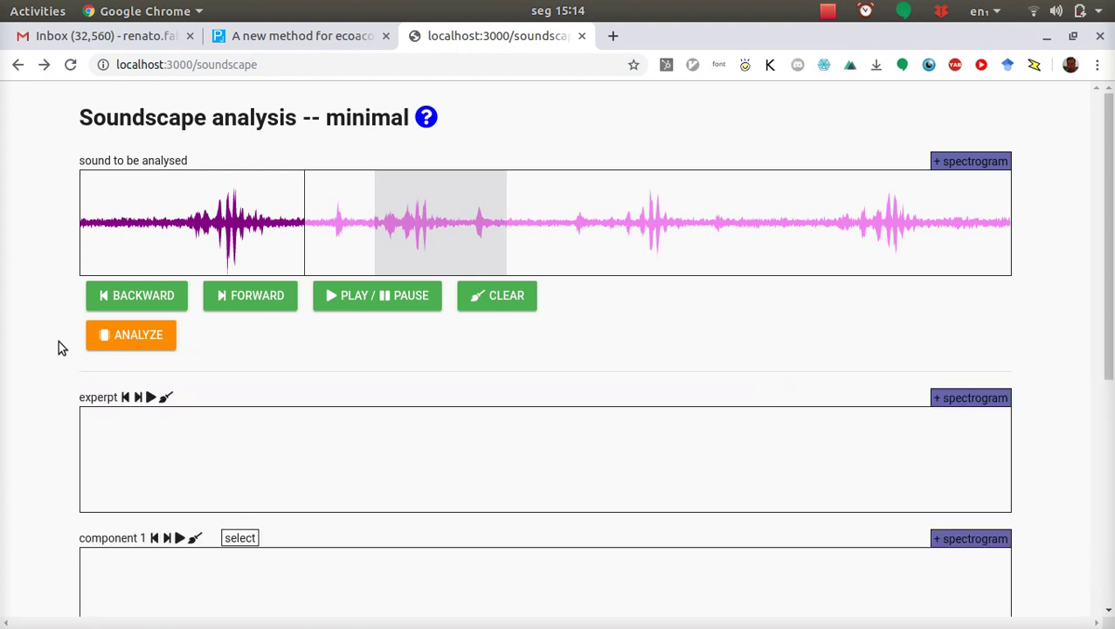
# Step: Play the extracted excerpt and play the marked region of the source sound to compare them
pyautogui.scroll(-4, 59, 341)
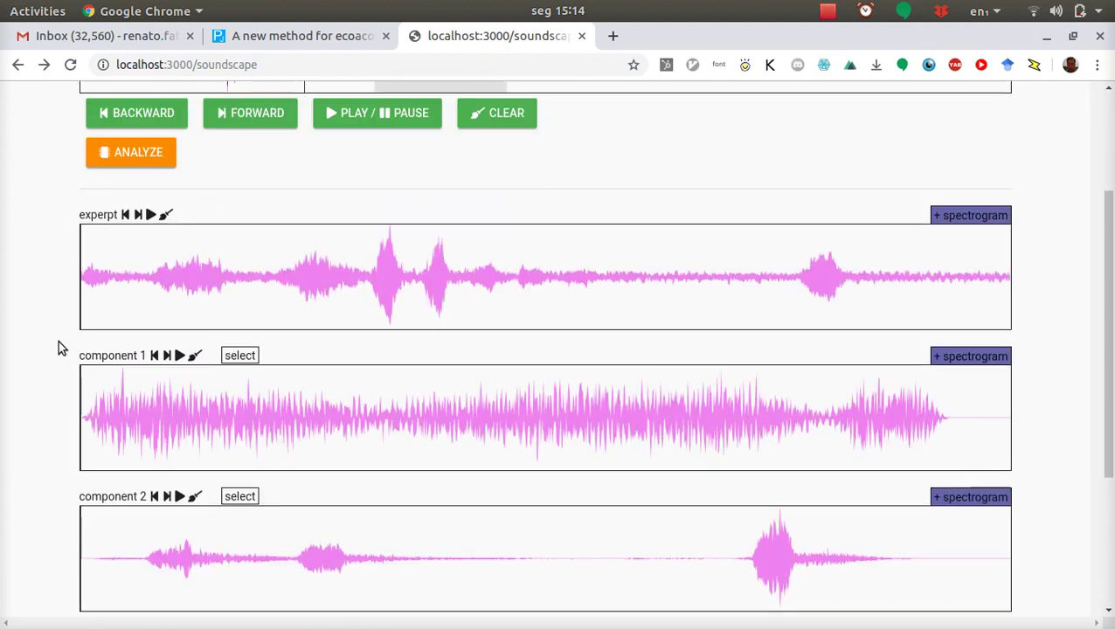
pyautogui.scroll(-2, 59, 340)
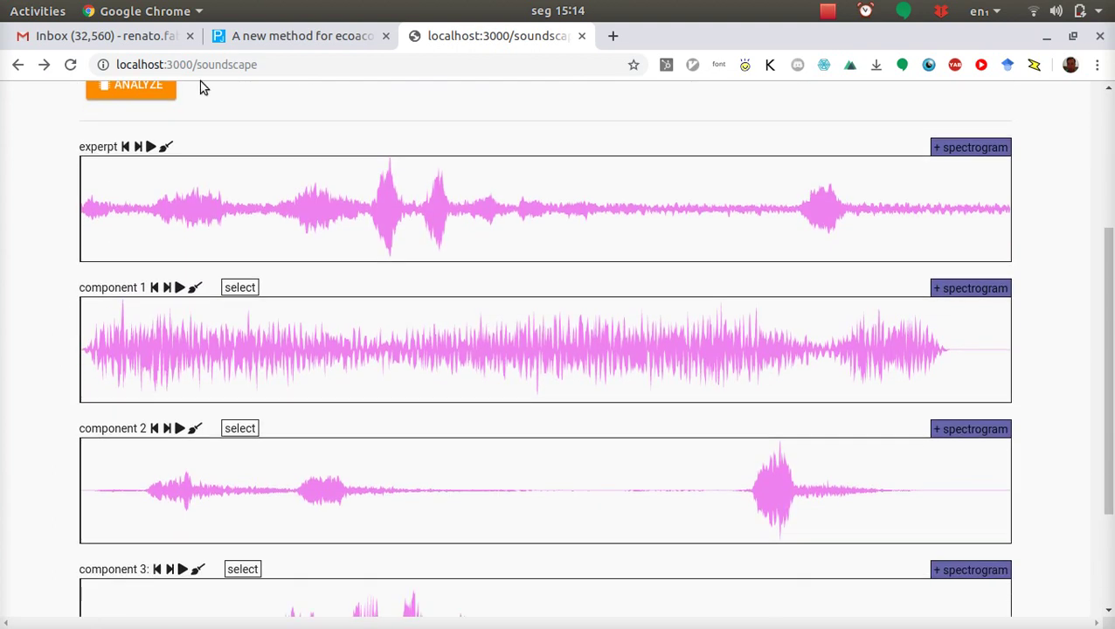
pyautogui.click(150, 148)
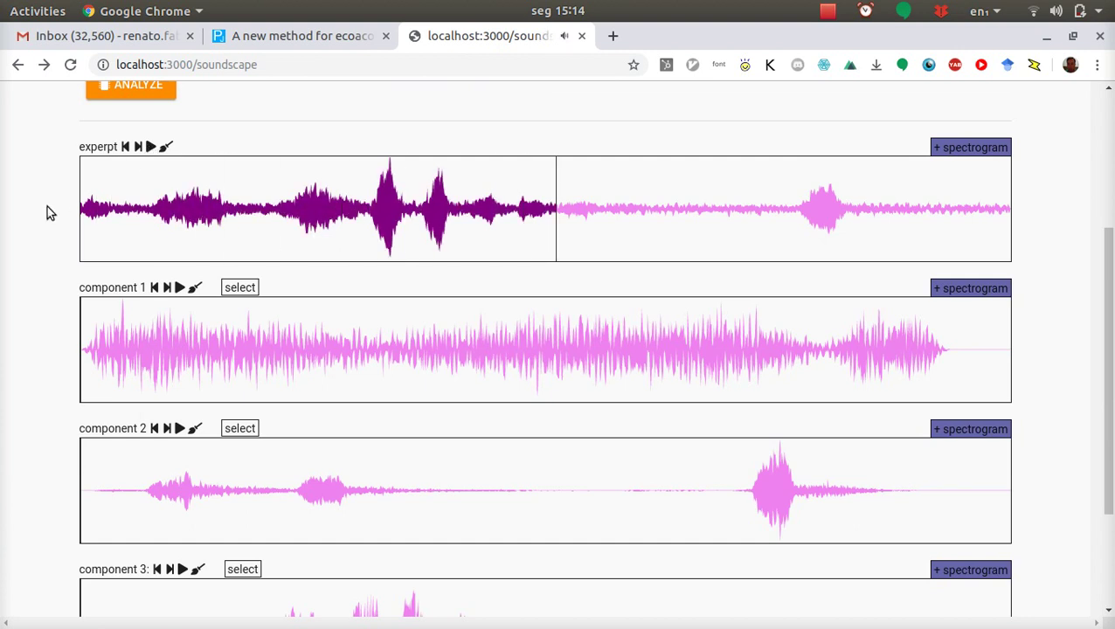
pyautogui.scroll(6, 47, 206)
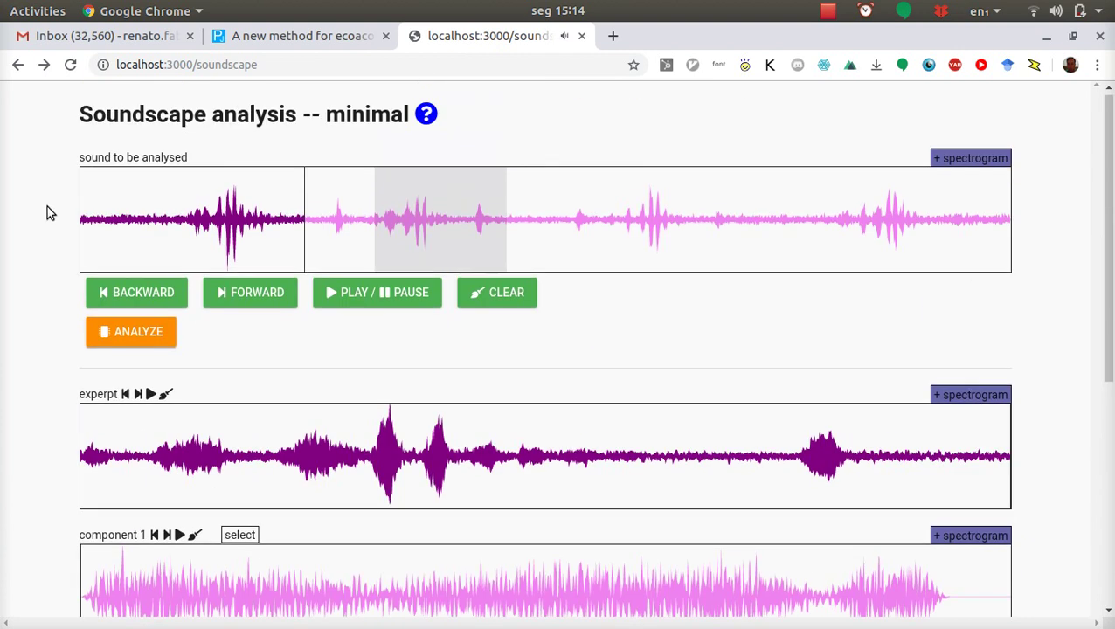
pyautogui.click(340, 293)
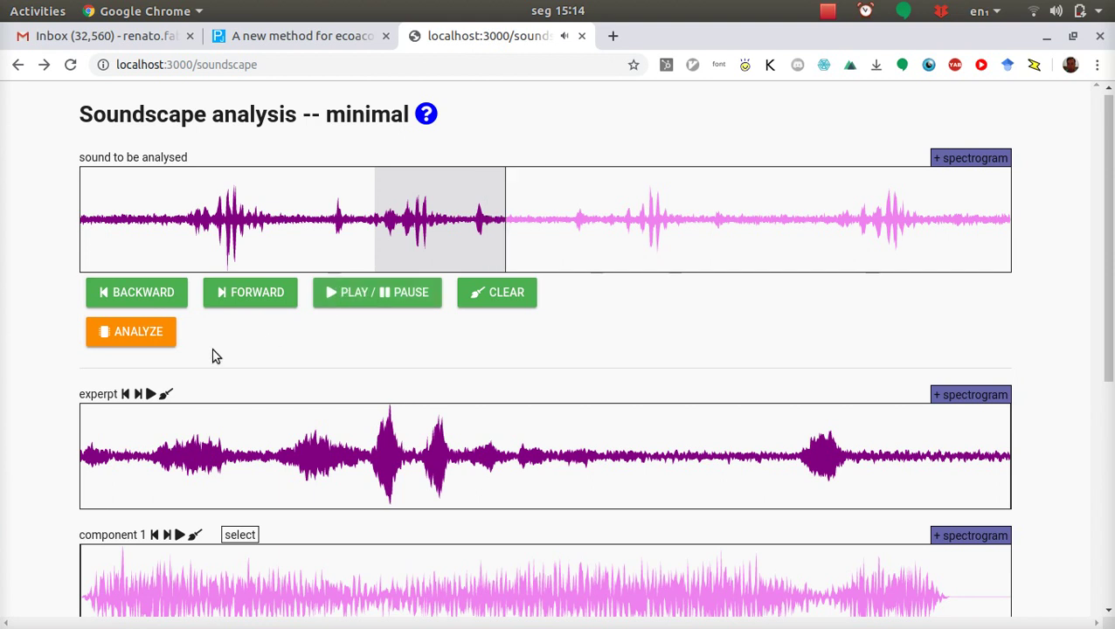
# Step: Listen to components 1, 2 and 3 of the analysed excerpt one after another
pyautogui.scroll(-4, 52, 373)
pyautogui.scroll(4, 52, 374)
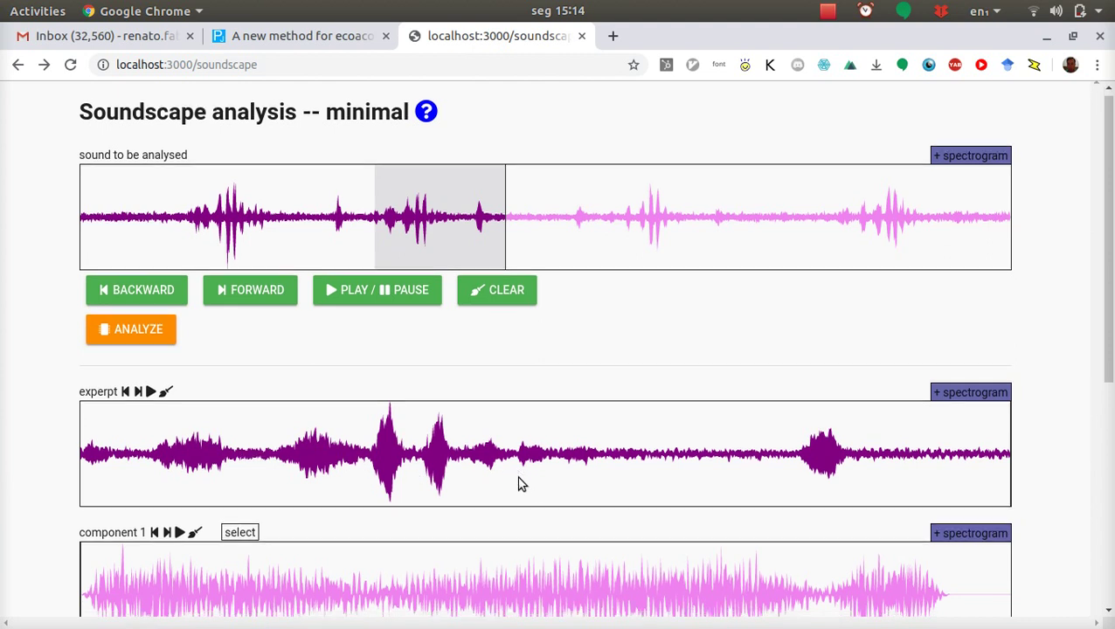
pyautogui.scroll(-5, 520, 482)
pyautogui.scroll(2, 520, 483)
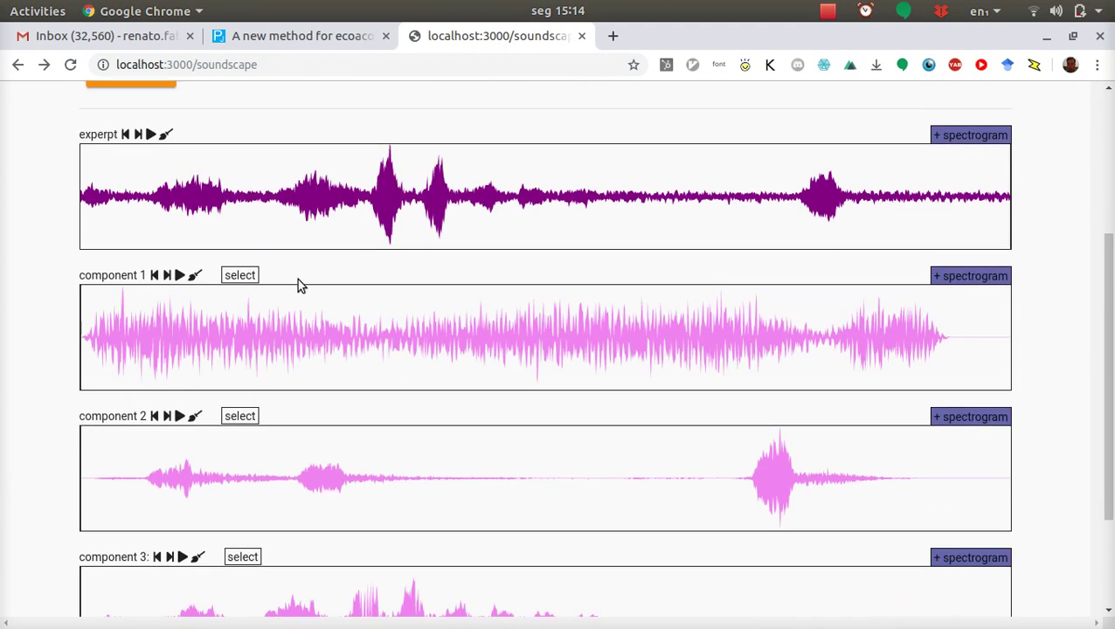
pyautogui.click(179, 276)
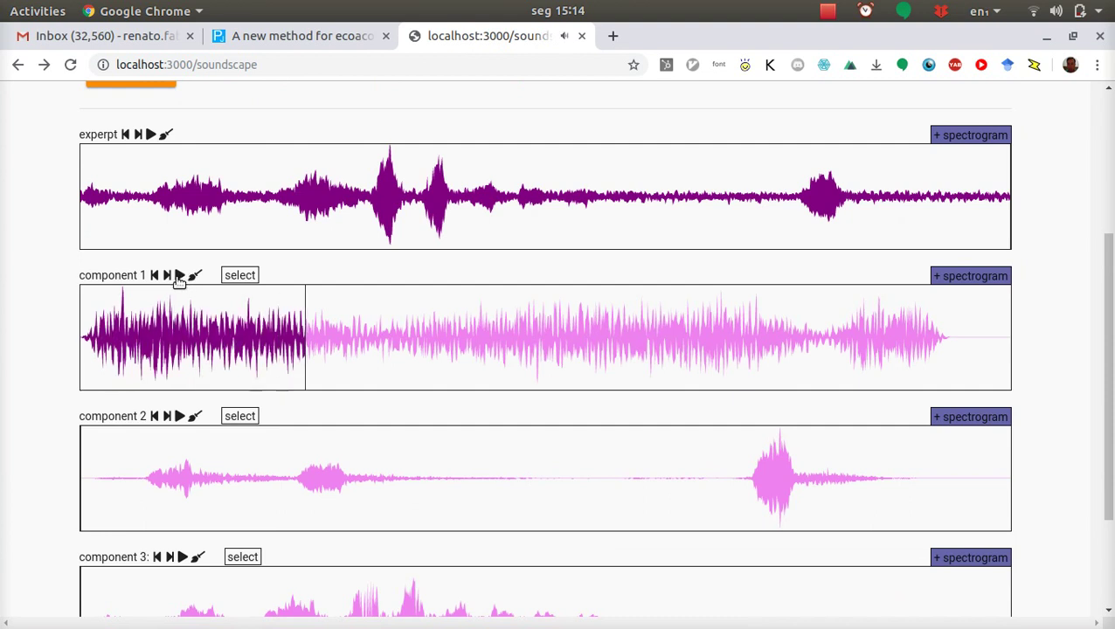
pyautogui.scroll(-3, 171, 343)
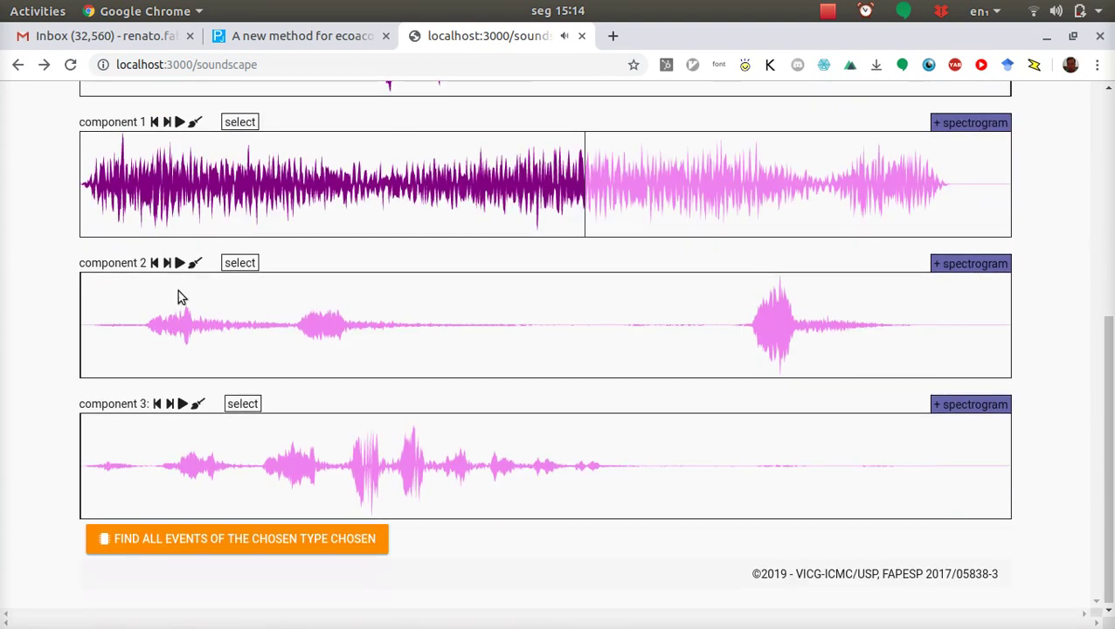
pyautogui.click(178, 266)
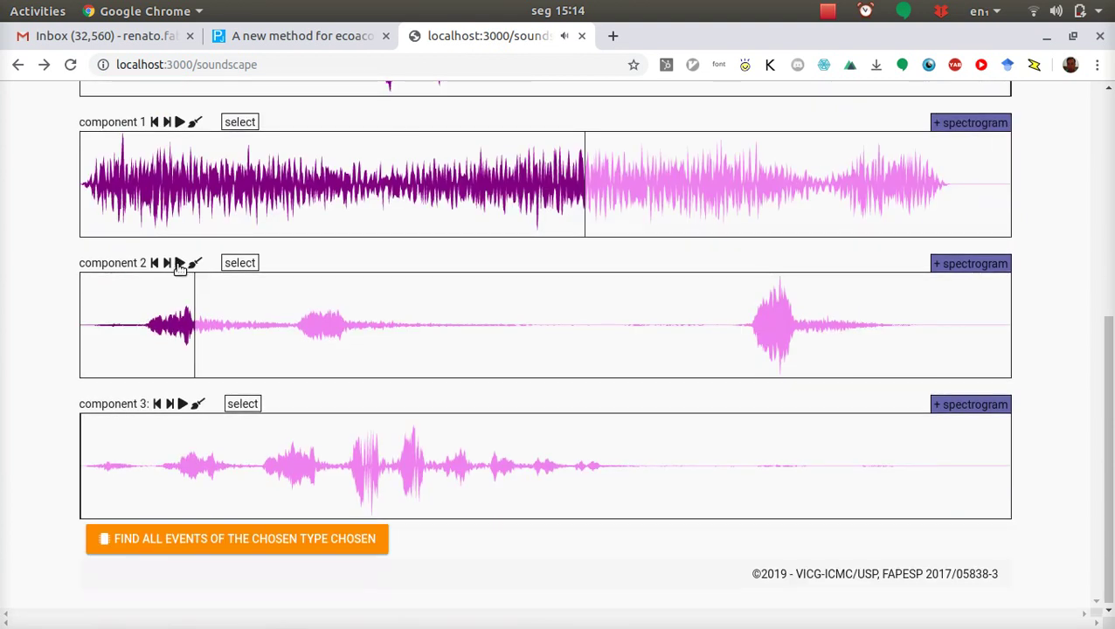
pyautogui.click(182, 404)
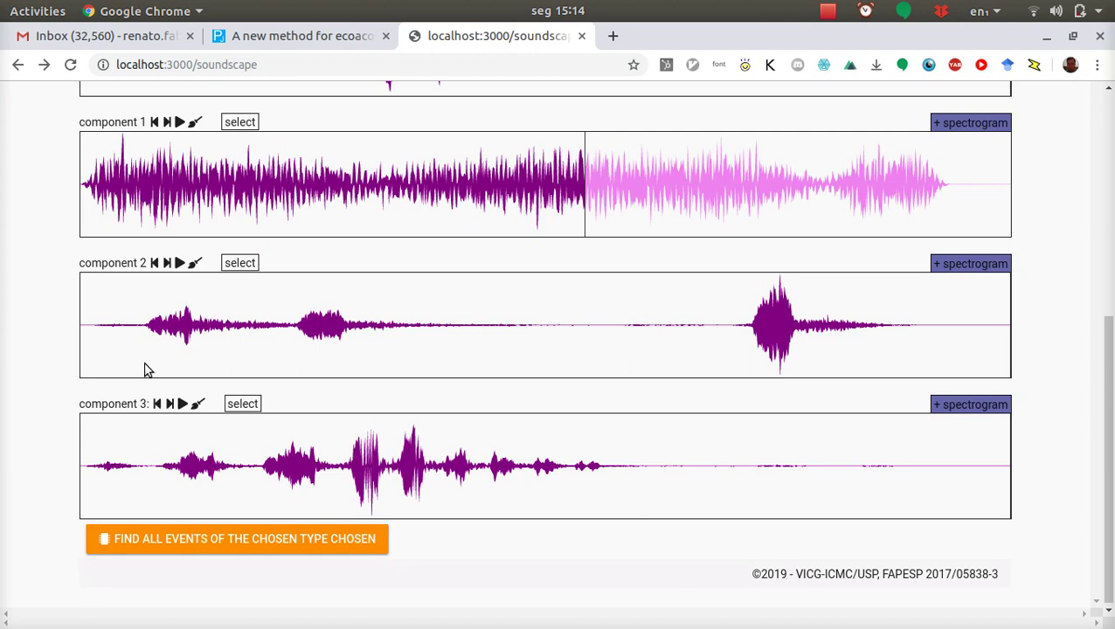
# Step: Mark a region around the second burst in component 2's waveform and play it
pyautogui.scroll(5, 53, 357)
pyautogui.scroll(-4, 52, 357)
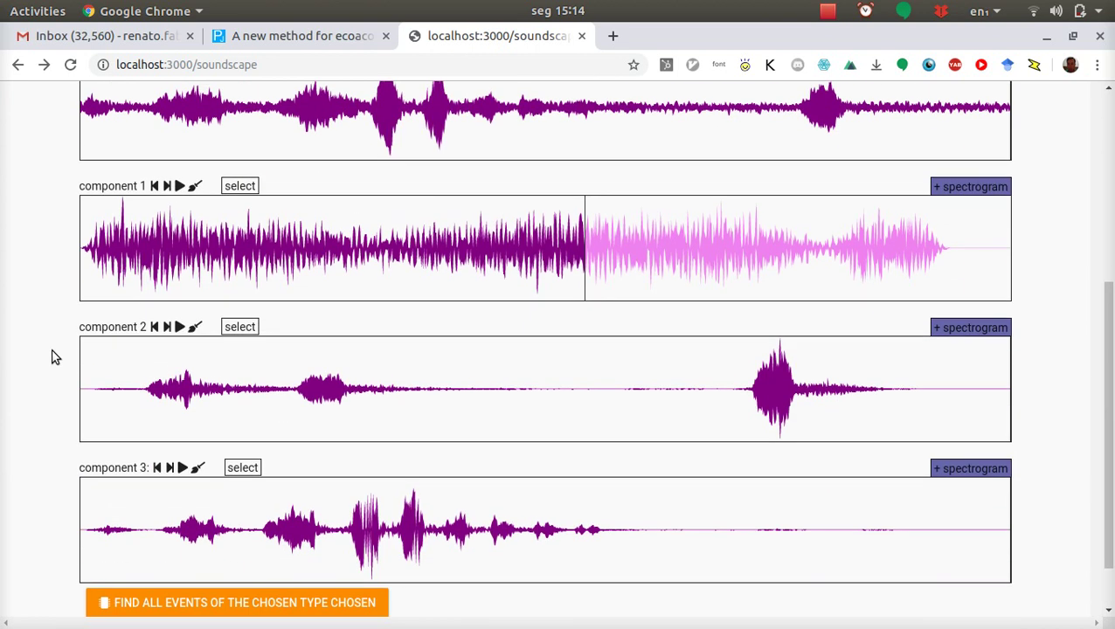
pyautogui.scroll(2, 53, 357)
pyautogui.scroll(-1, 52, 357)
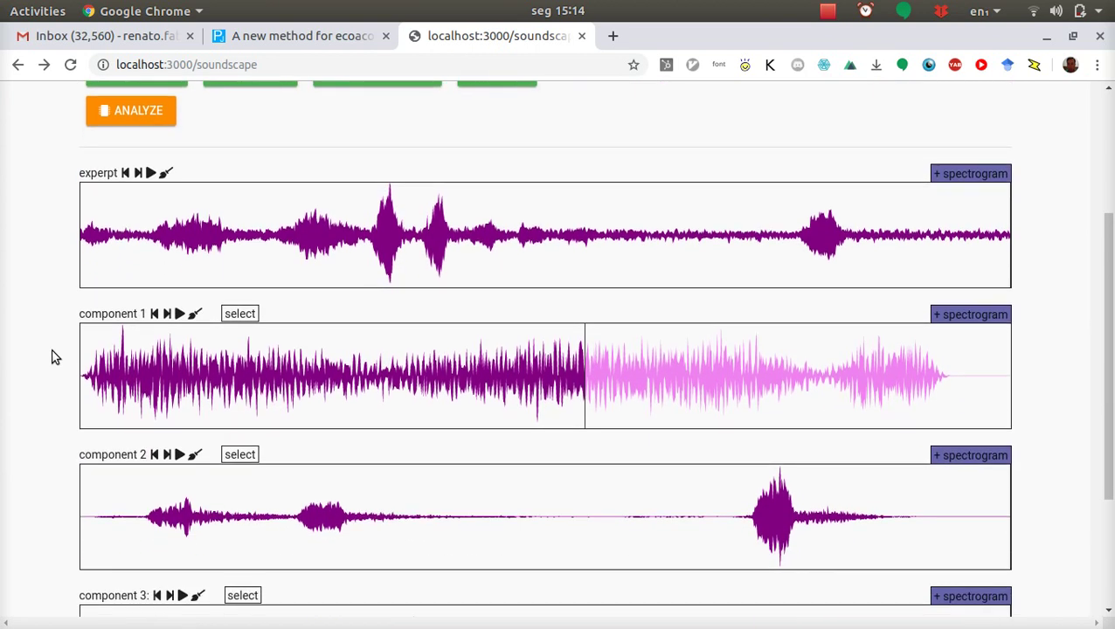
pyautogui.scroll(-3, 53, 357)
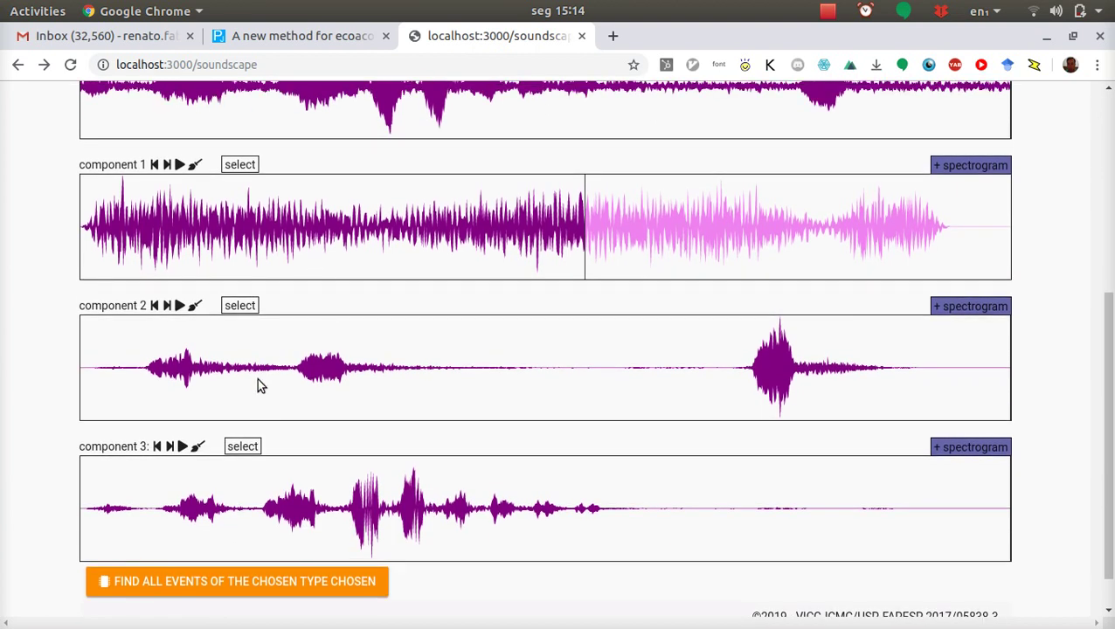
pyautogui.moveTo(244, 376); pyautogui.dragTo(403, 368)
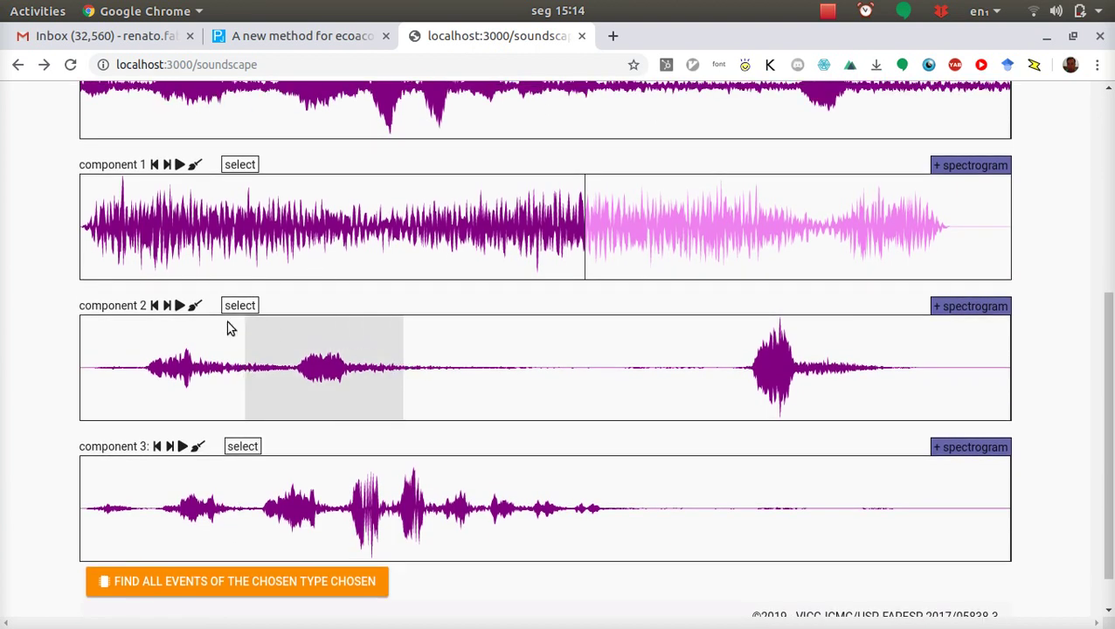
pyautogui.click(178, 305)
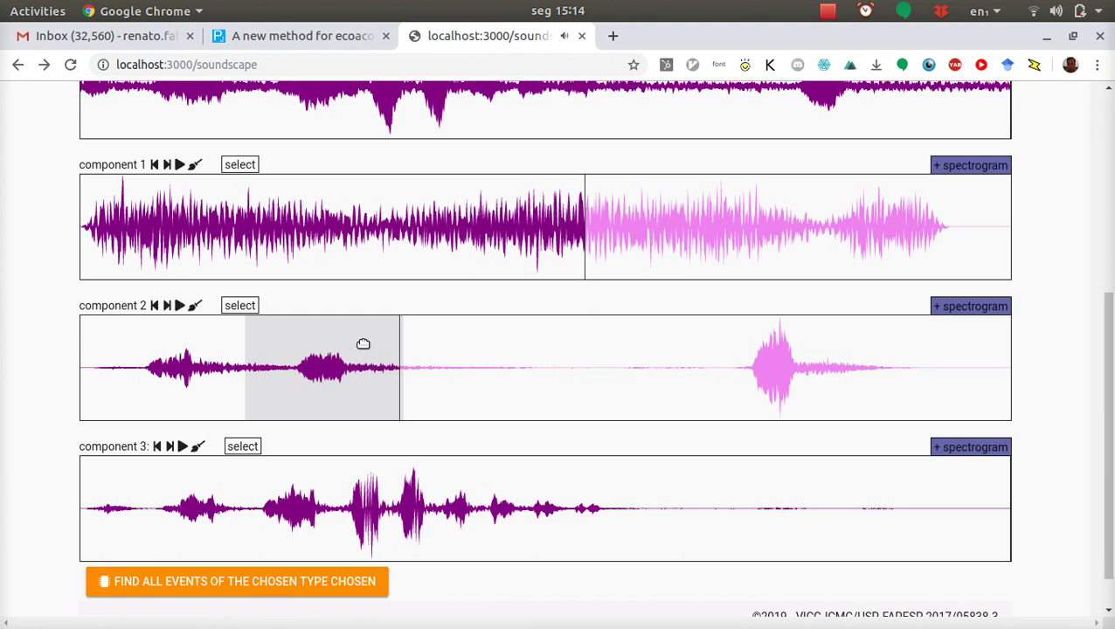
# Step: Add a region around component 2's last burst, play the marked regions, and clear them from the waveform
pyautogui.moveTo(700, 353); pyautogui.dragTo(865, 366)
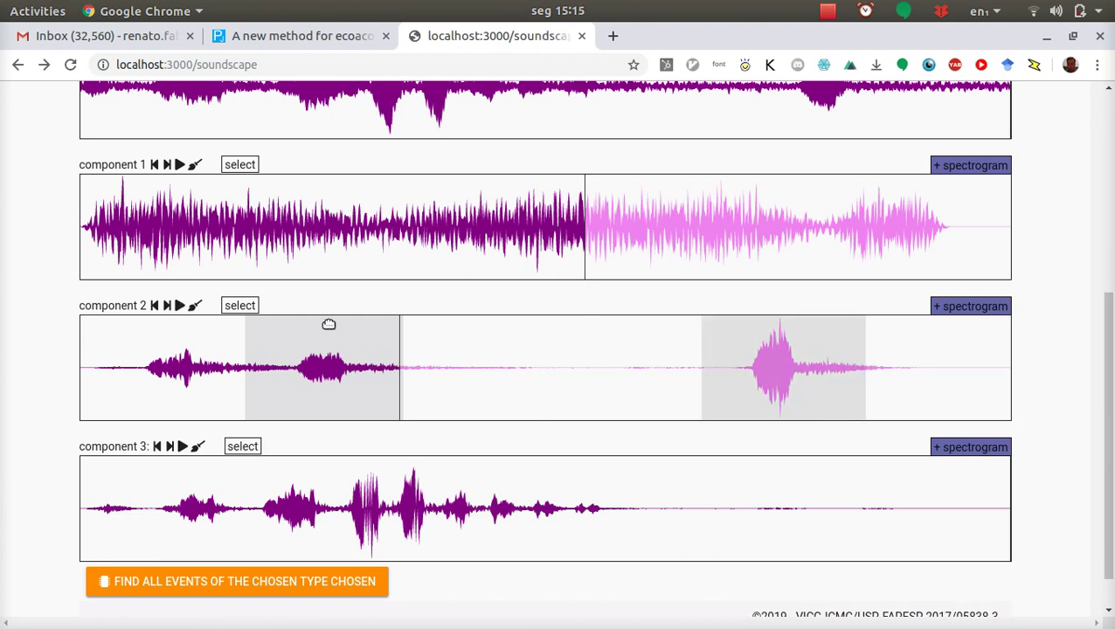
pyautogui.click(179, 305)
pyautogui.click(196, 308)
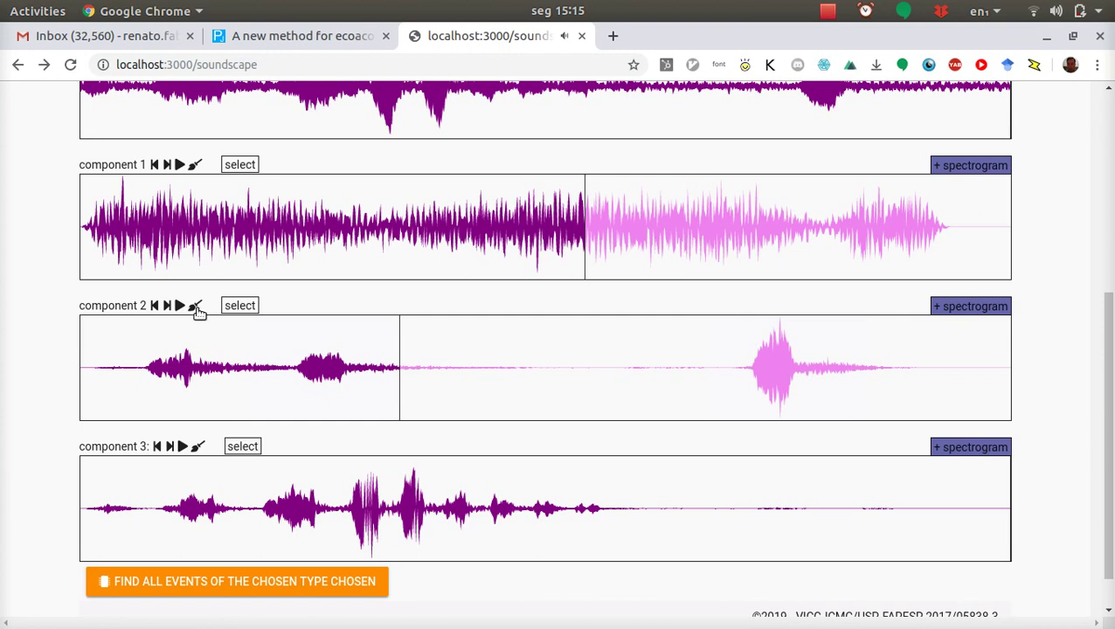
# Step: Add a second region over the source sound's third call group, shift it to just before the last calls, and play the regions
pyautogui.scroll(5, 4, 329)
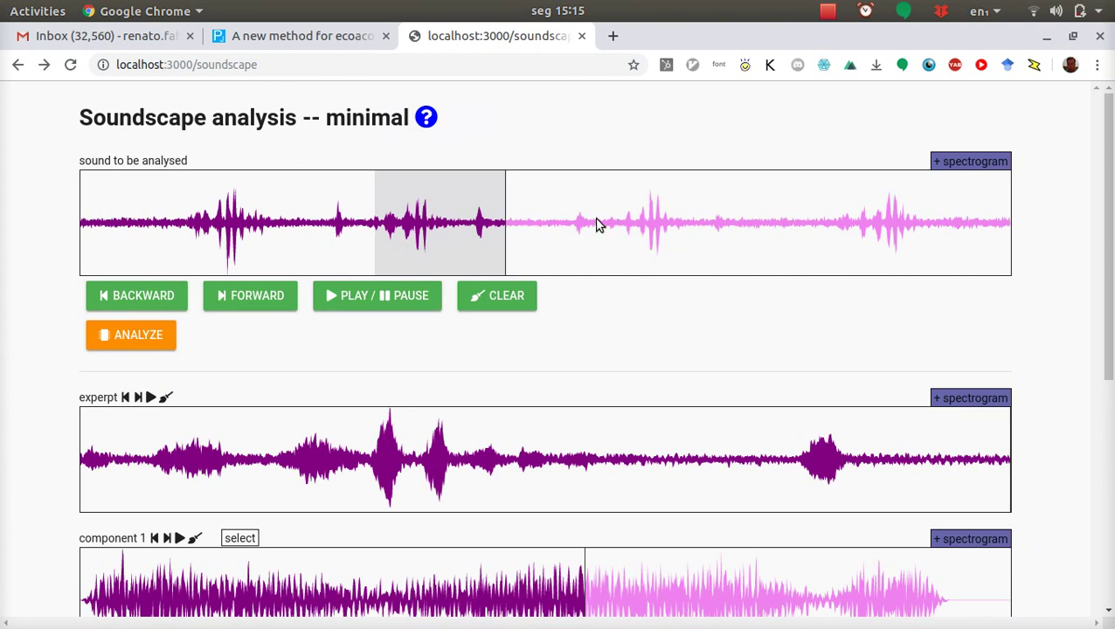
pyautogui.moveTo(598, 224); pyautogui.dragTo(744, 211)
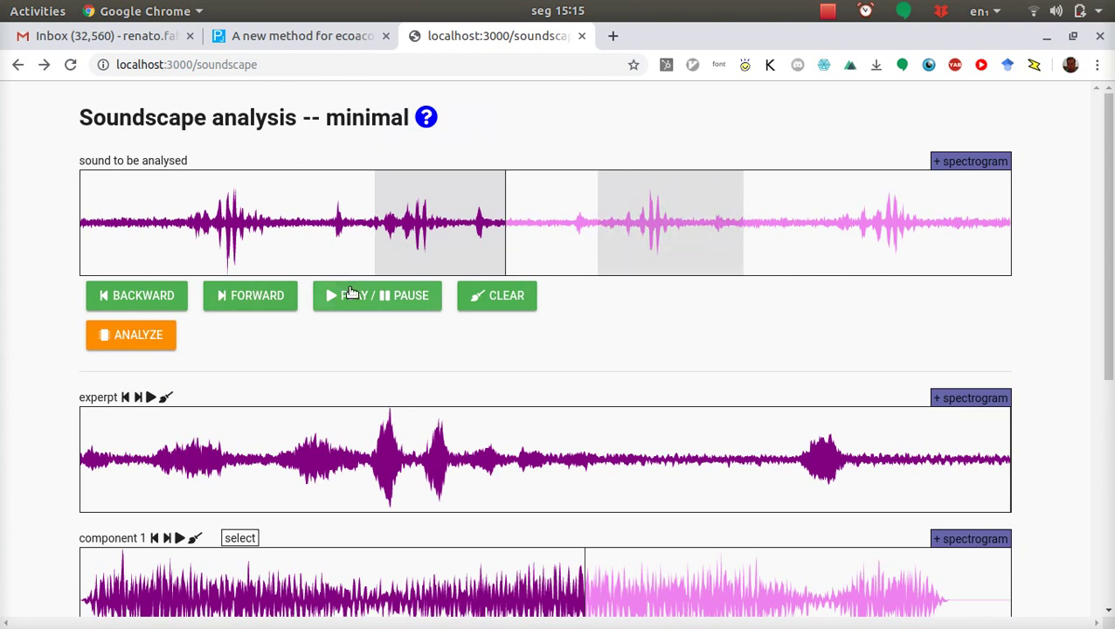
pyautogui.click(348, 288)
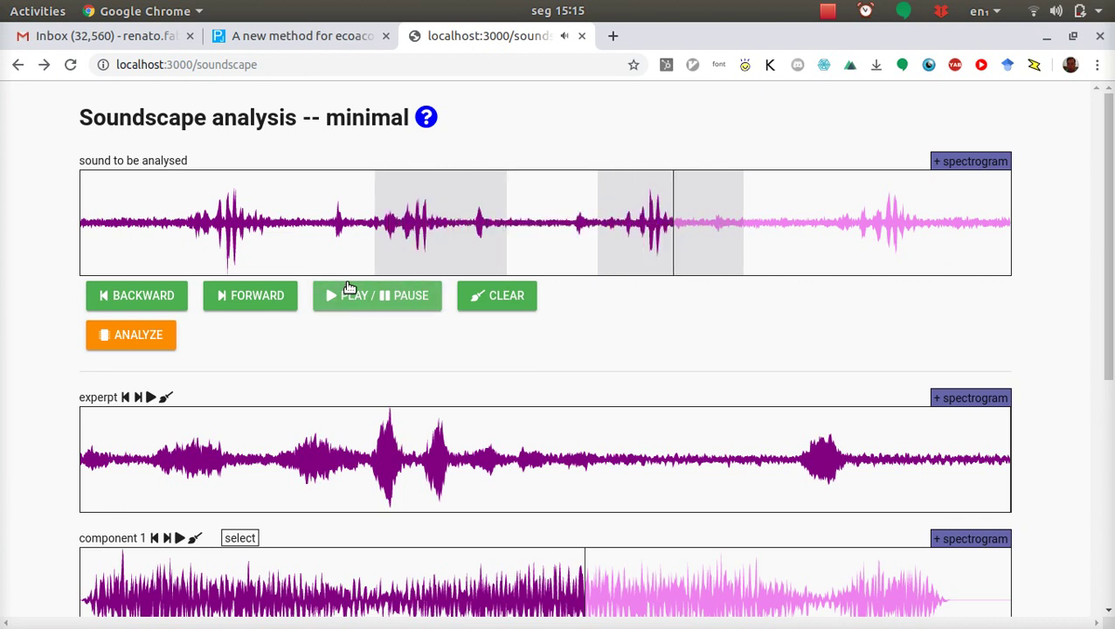
pyautogui.moveTo(612, 243); pyautogui.dragTo(697, 242)
pyautogui.click(344, 306)
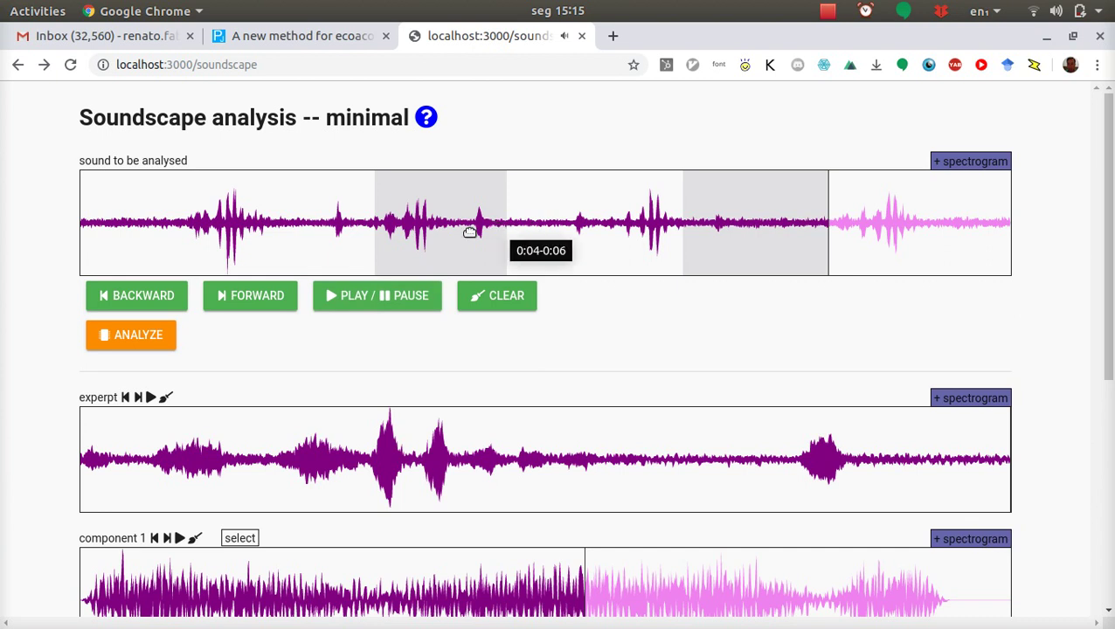
# Step: Move and widen the first region over the source sound's first call bursts, play it back, and rerun the analysis
pyautogui.moveTo(469, 231); pyautogui.dragTo(362, 228)
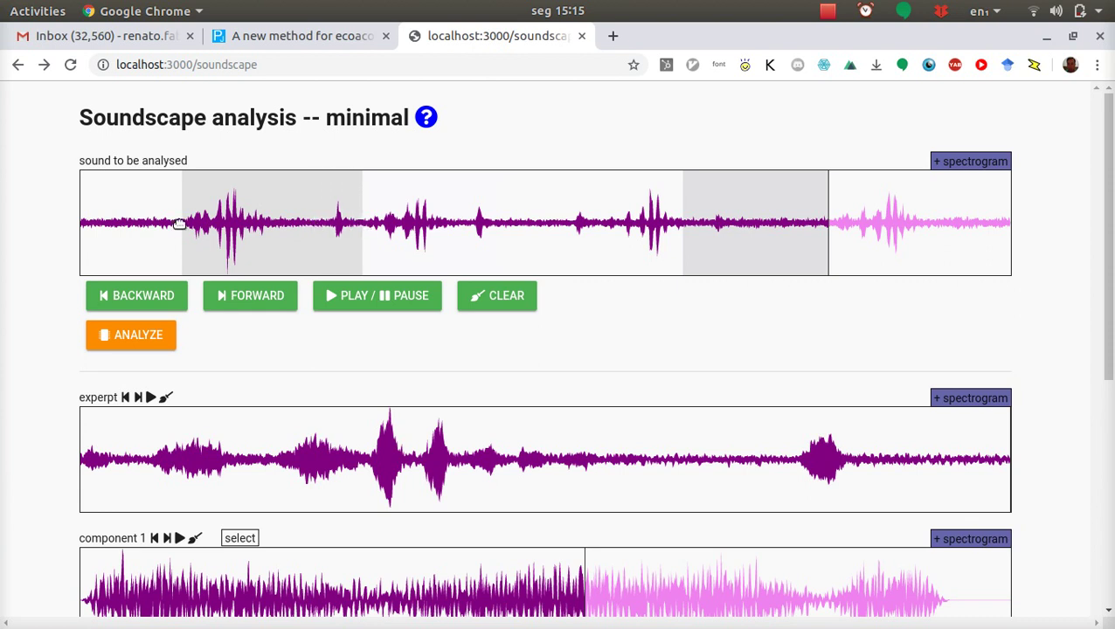
pyautogui.moveTo(182, 227); pyautogui.dragTo(168, 222)
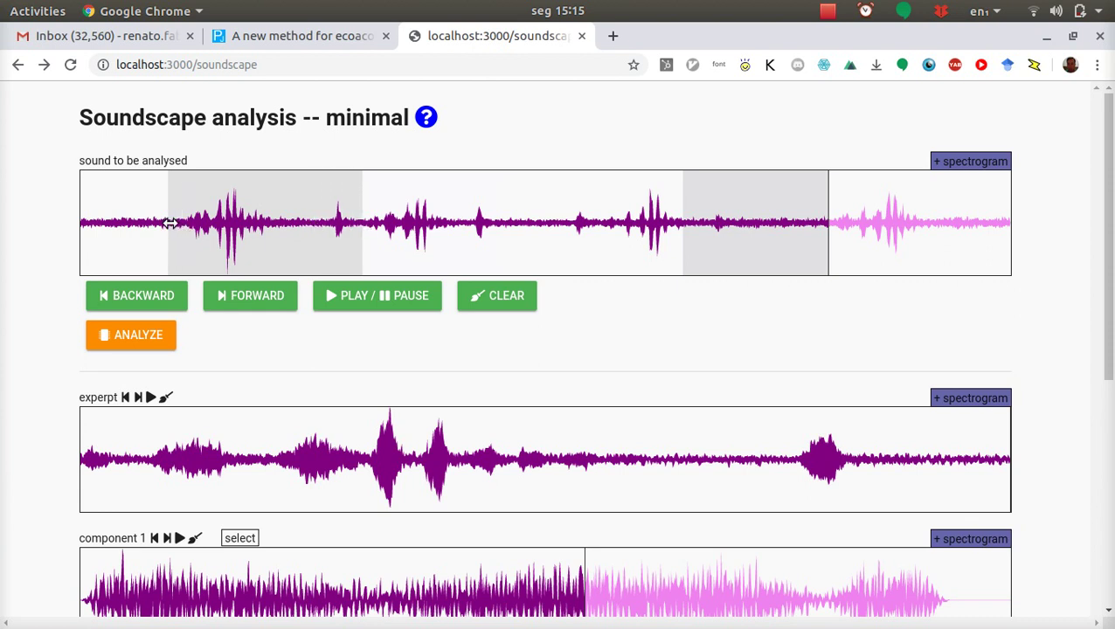
pyautogui.click(349, 313)
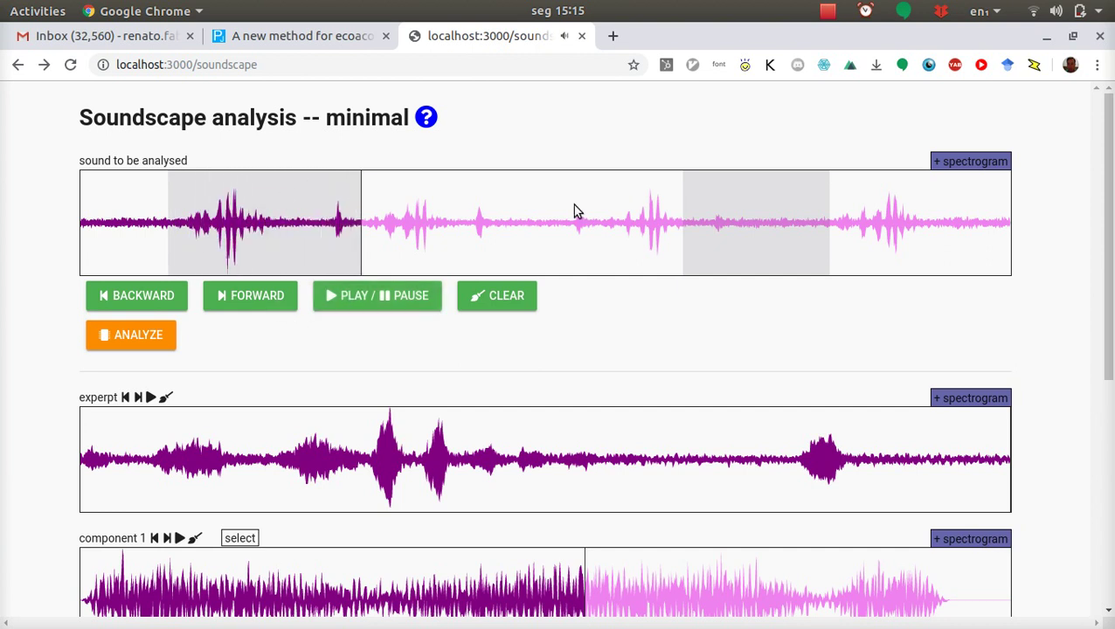
pyautogui.click(138, 336)
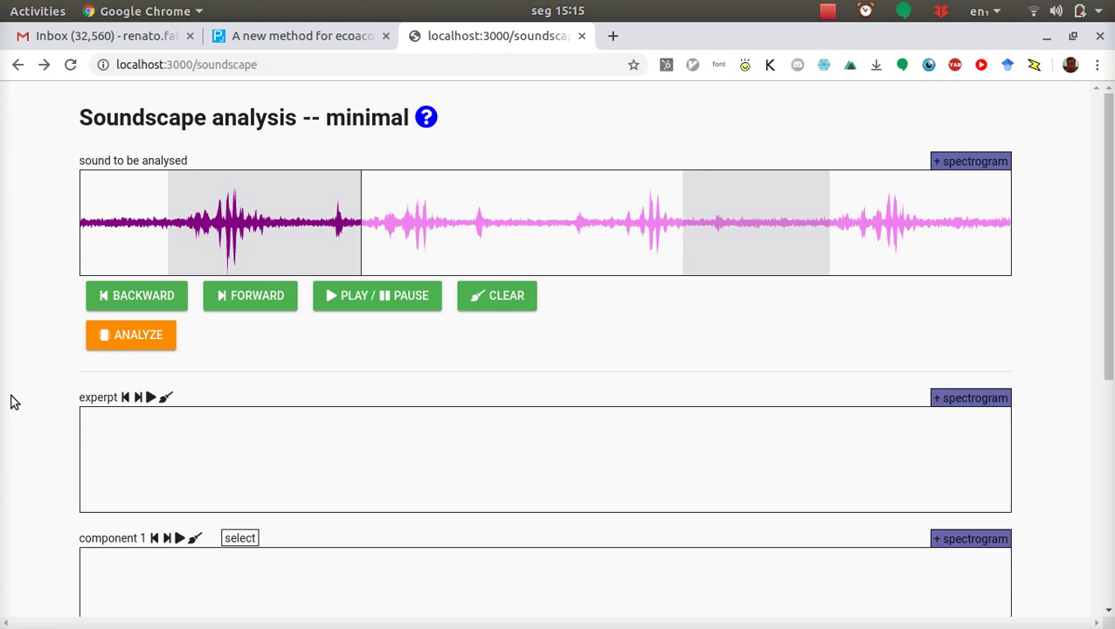
# Step: Play component 1 and component 3 of the new decomposition to listen to the separated sounds
pyautogui.scroll(-3, 12, 402)
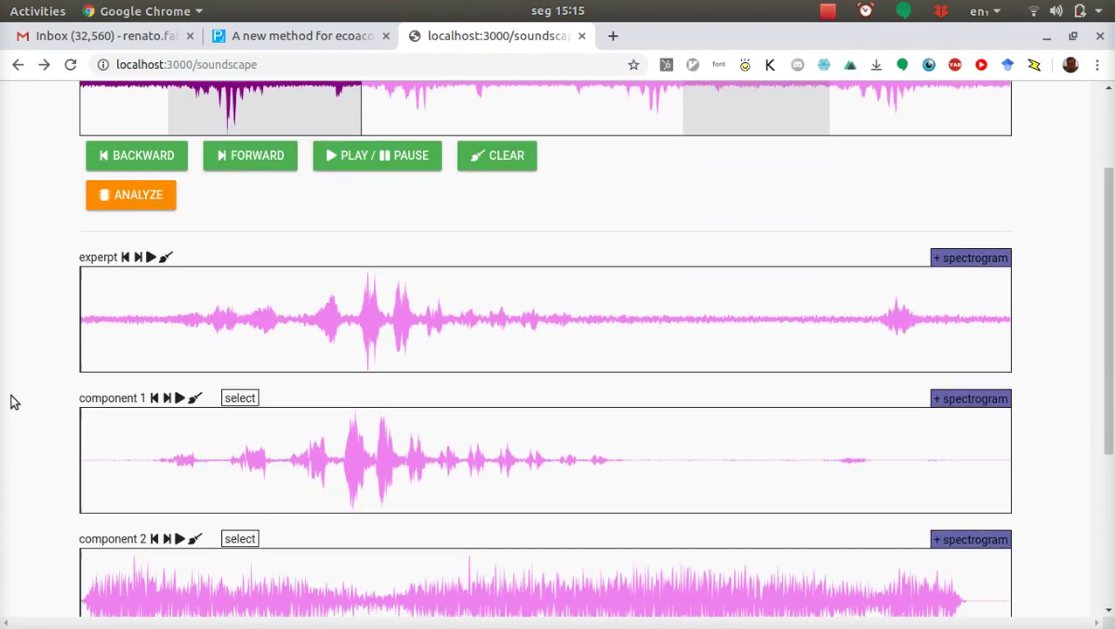
pyautogui.scroll(-6, 13, 400)
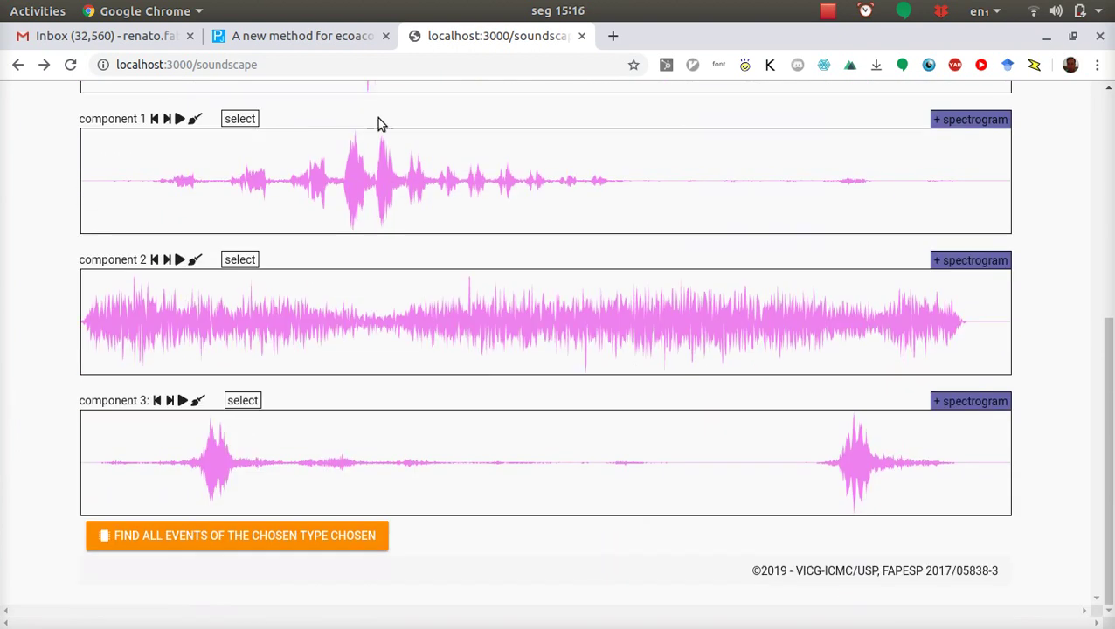
pyautogui.click(179, 119)
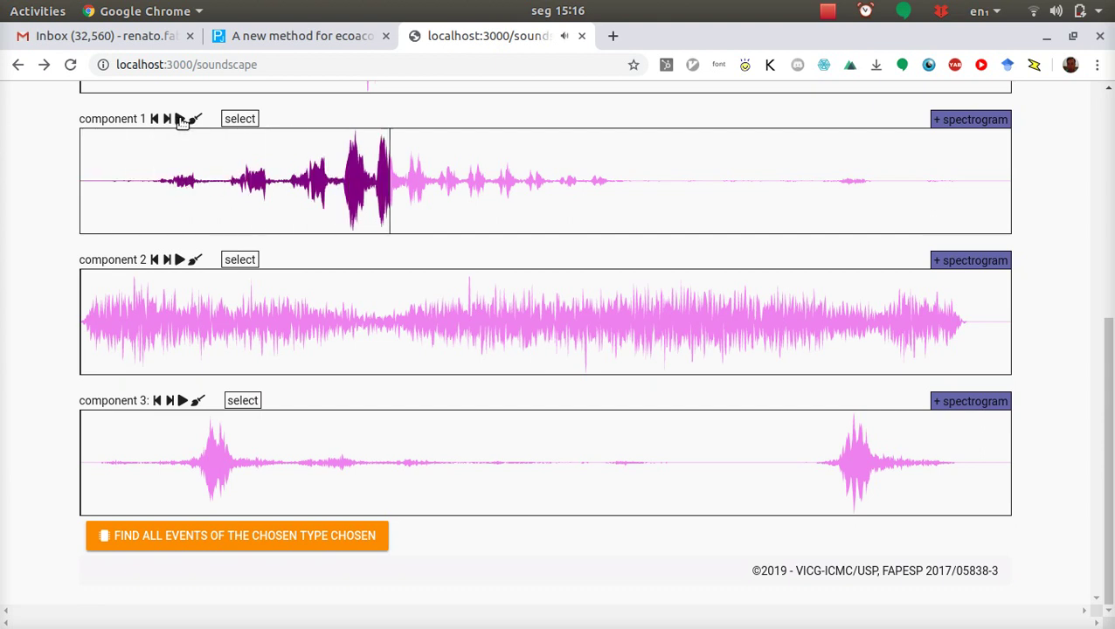
pyautogui.click(182, 400)
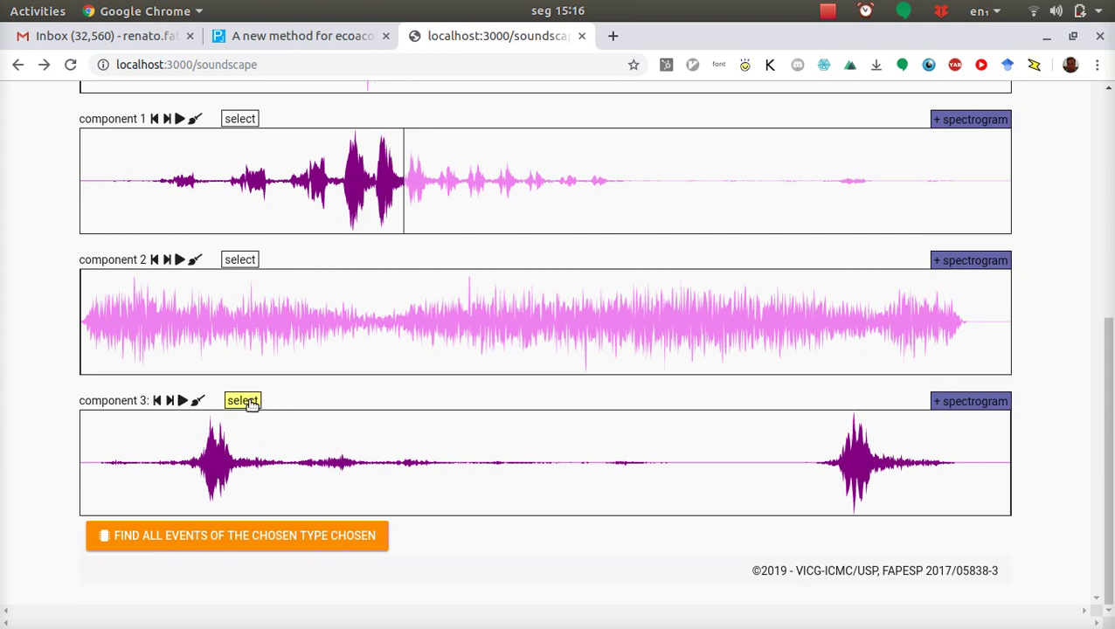
# Step: Try the selection on different components, leave component 3 chosen, run the search for all events of that type, and dismiss the alert
pyautogui.click(248, 260)
pyautogui.click(241, 121)
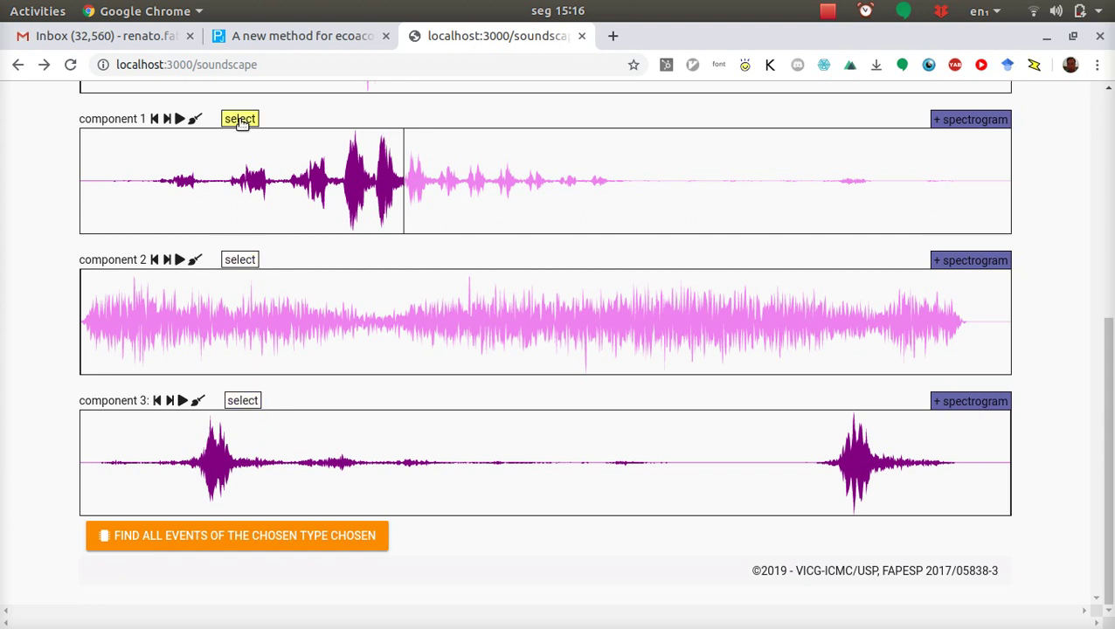
pyautogui.click(242, 400)
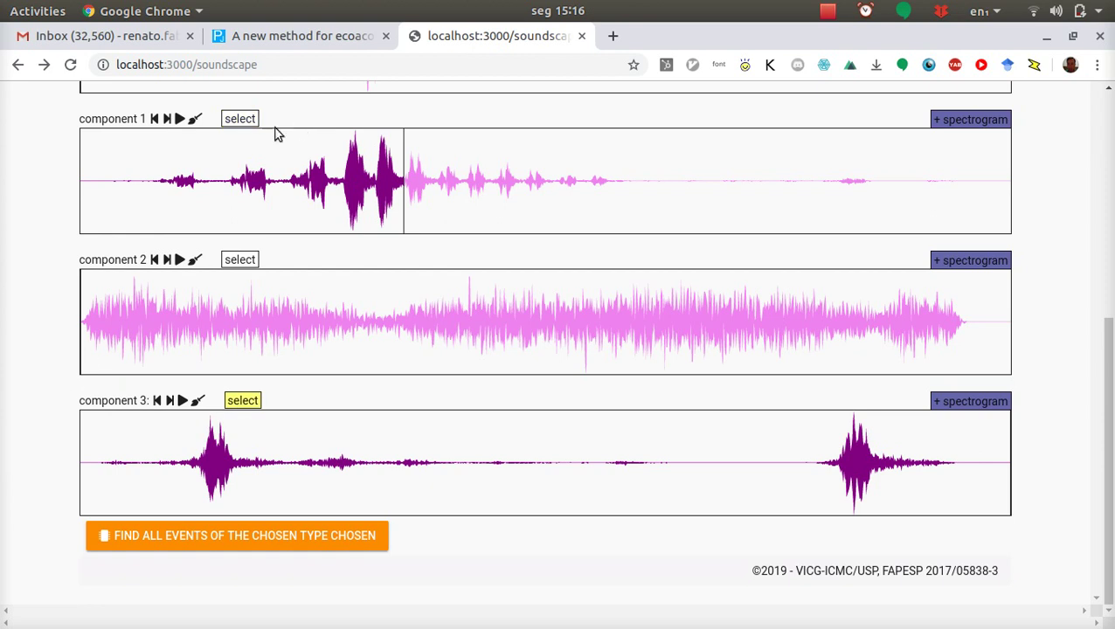
pyautogui.click(245, 120)
pyautogui.click(255, 401)
pyautogui.click(171, 538)
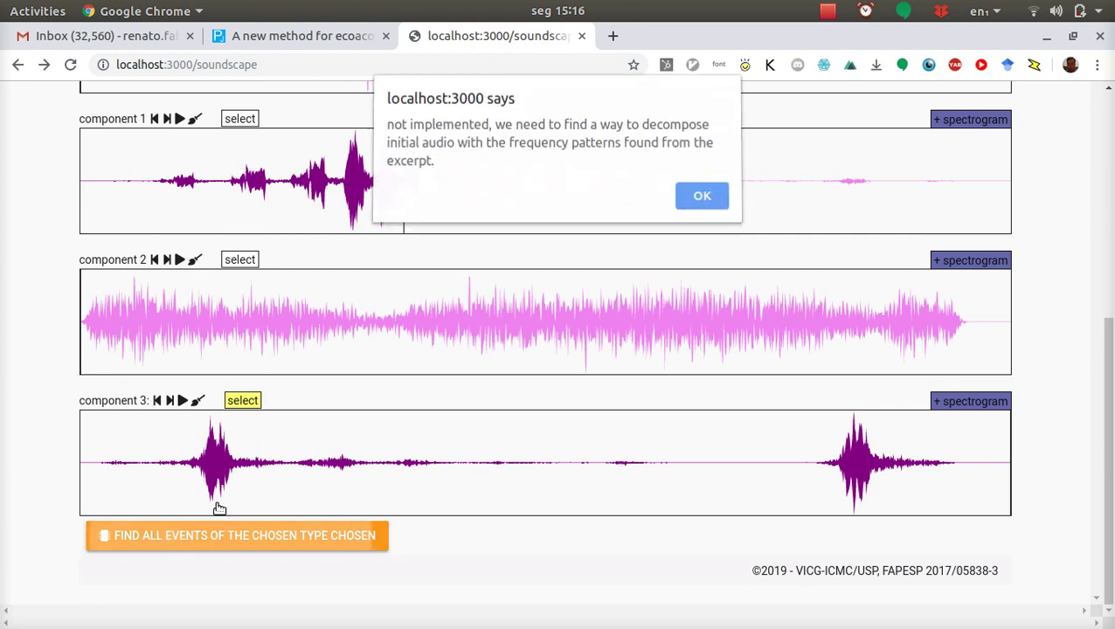
pyautogui.click(683, 201)
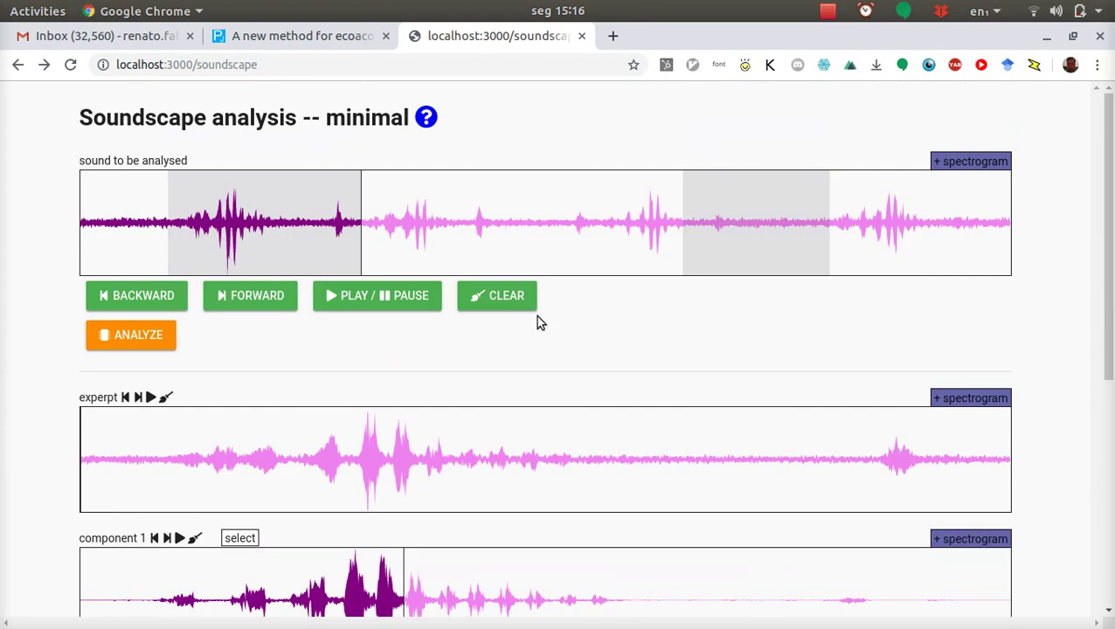
# Step: Show the spectrograms of the excerpt and component 1 to compare them, and hide both again
pyautogui.scroll(-2, 337, 463)
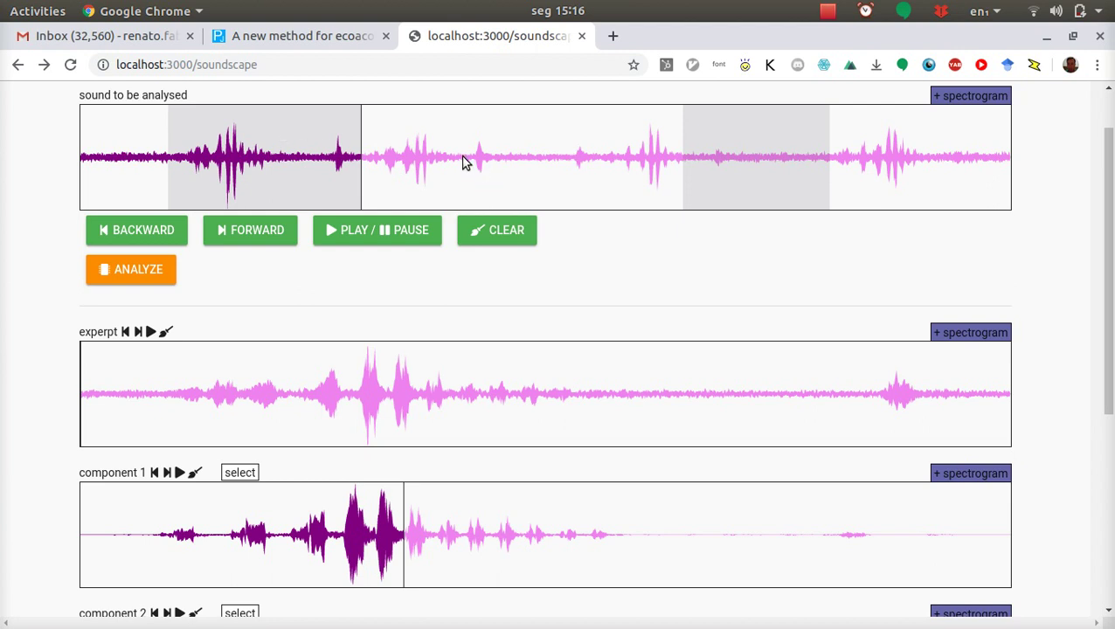
pyautogui.click(983, 332)
pyautogui.scroll(-3, 983, 332)
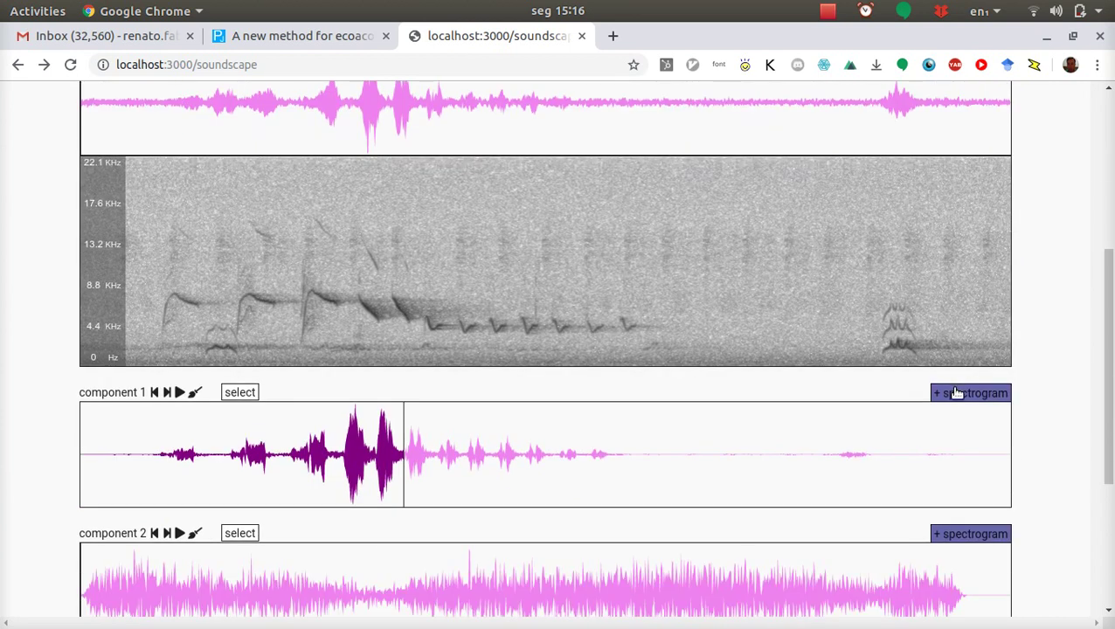
pyautogui.click(957, 393)
pyautogui.scroll(-2, 959, 391)
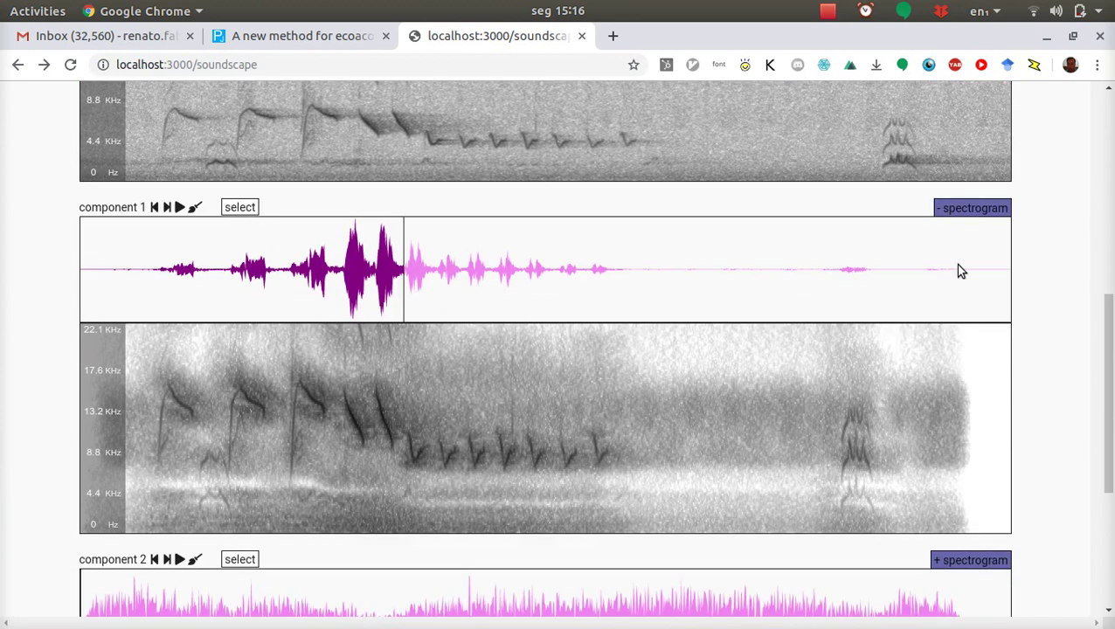
pyautogui.click(962, 208)
pyautogui.scroll(3, 961, 214)
pyautogui.click(983, 170)
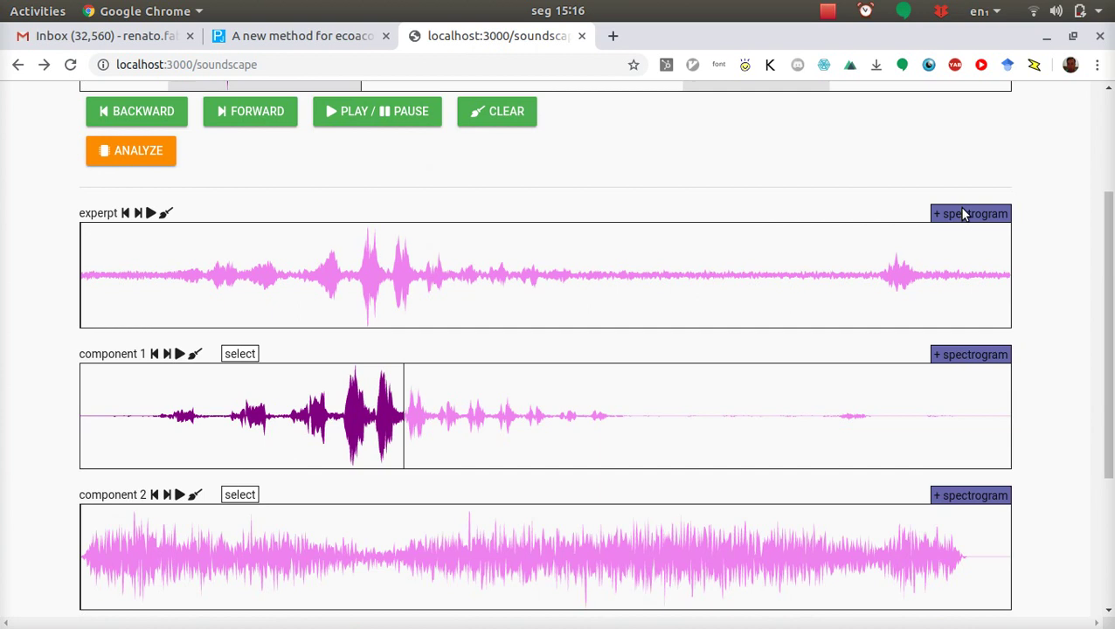
# Step: View the spectrograms of component 3 and of the source sound, and collapse them again
pyautogui.scroll(-3, 963, 215)
pyautogui.click(962, 411)
pyautogui.scroll(-3, 961, 409)
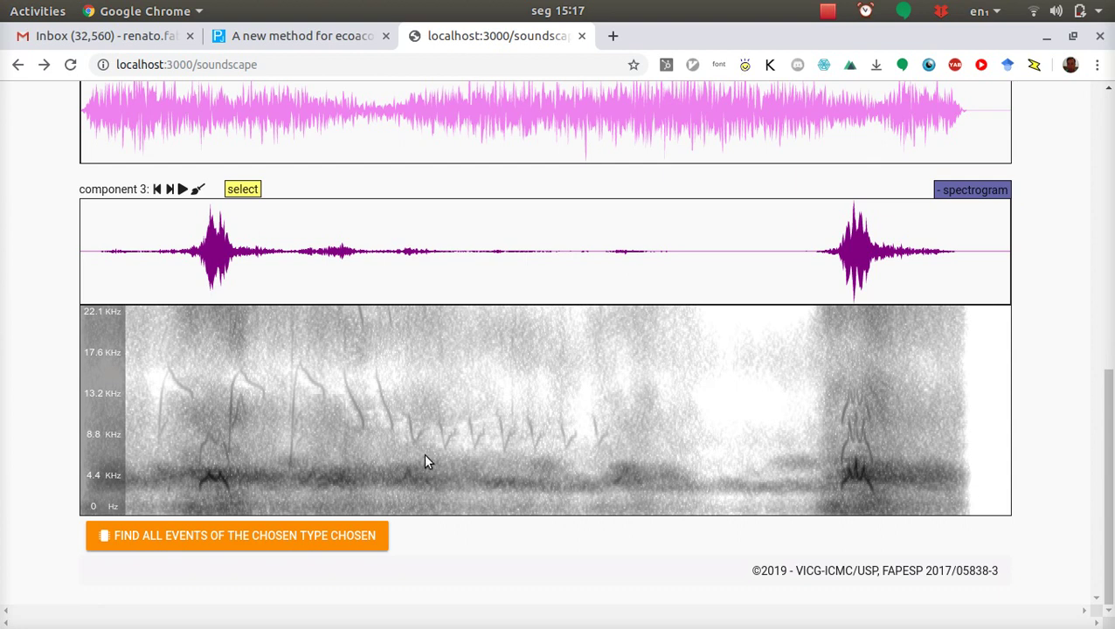
pyautogui.scroll(10, 962, 186)
pyautogui.click(974, 164)
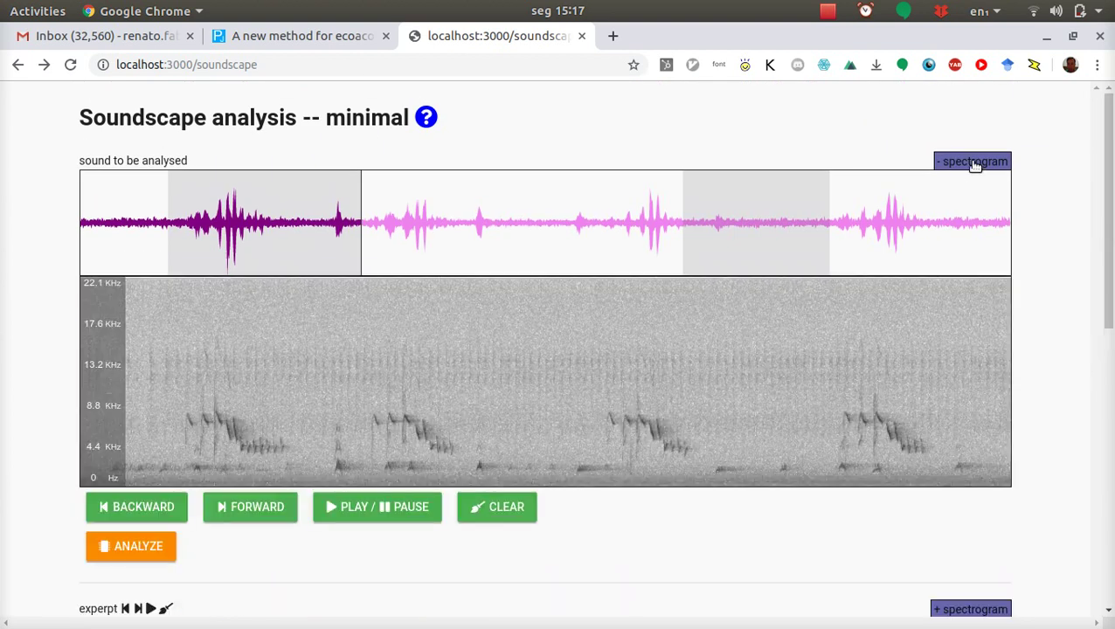
pyautogui.click(973, 164)
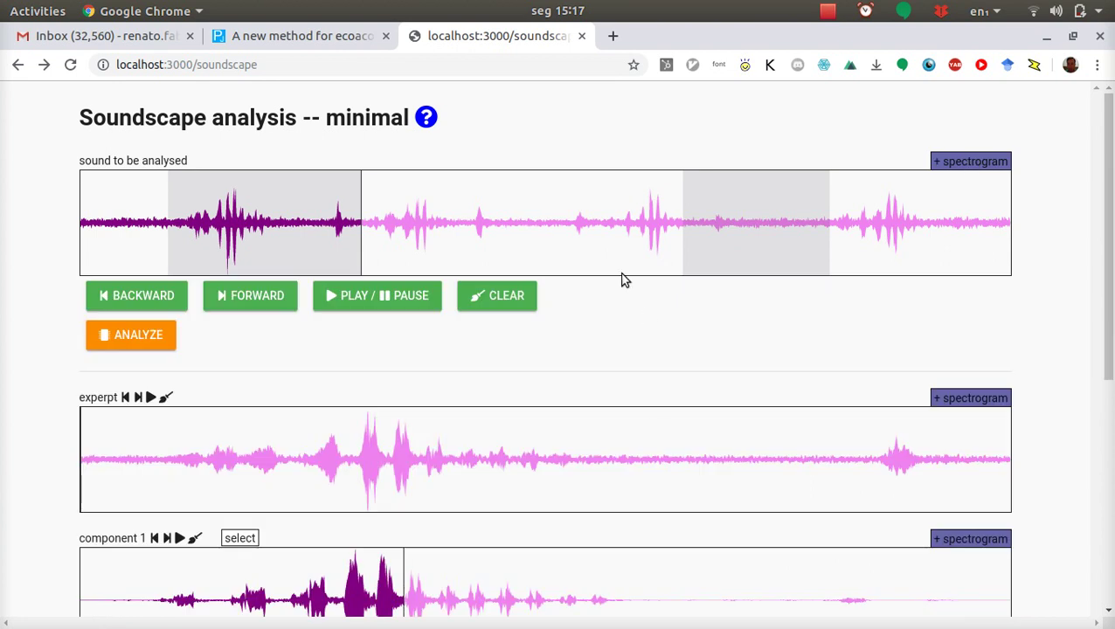
# Step: Switch to the PeerJ ecoacoustics article, highlight its full title at the start of the page, and return to the soundscape page
pyautogui.hotkey('ctrl', 'pageup')
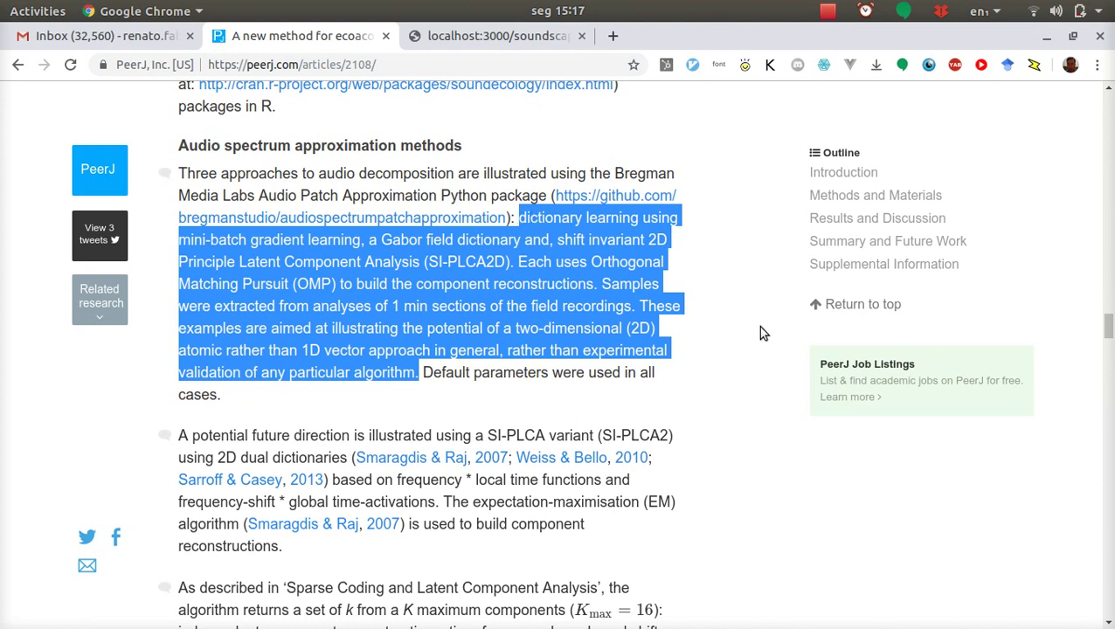
pyautogui.moveTo(1110, 328); pyautogui.dragTo(1110, 50)
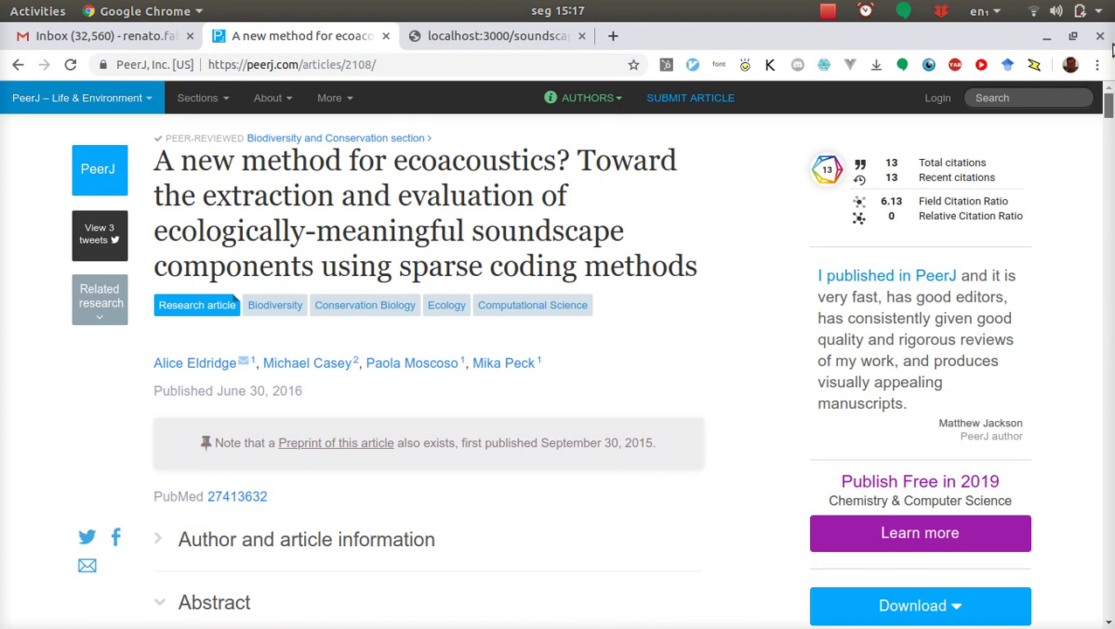
pyautogui.moveTo(698, 264); pyautogui.dragTo(162, 167)
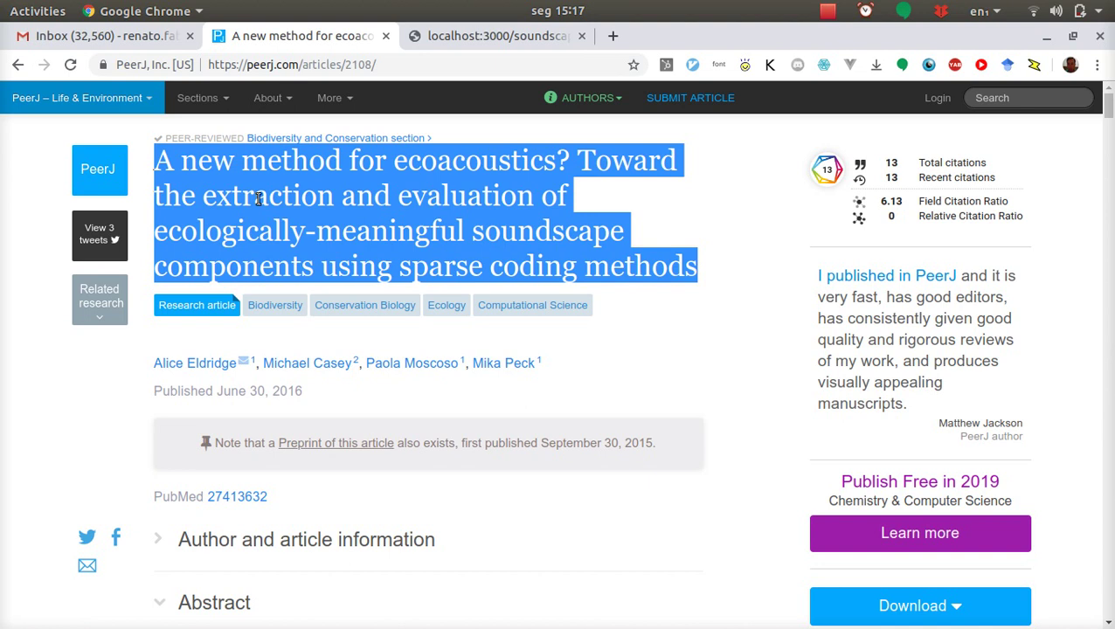
pyautogui.hotkey('ctrl', 'Tab')
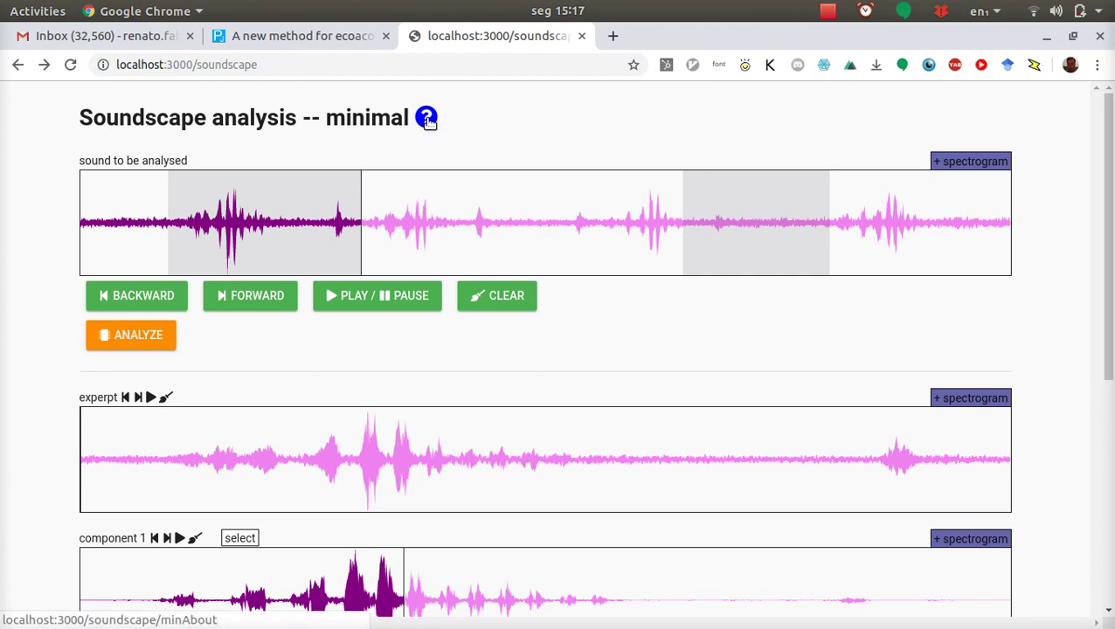
# Step: Load the hosted soundscape/min page from the vicg.icmc.usp.br server in a new browser tab
pyautogui.click(400, 70)
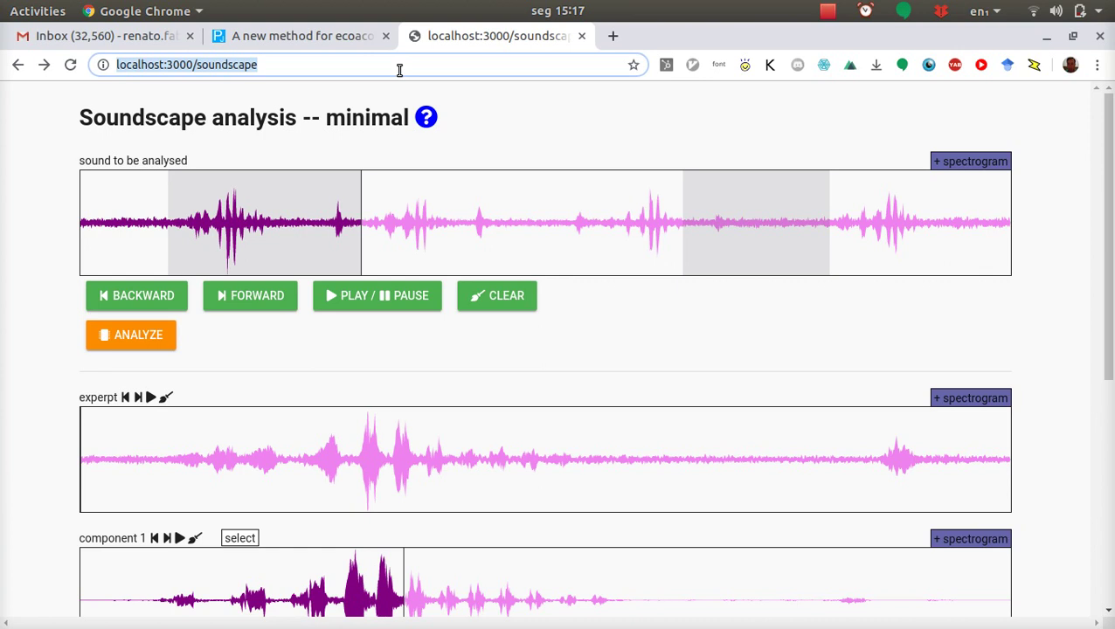
pyautogui.hotkey('ctrl', 't')
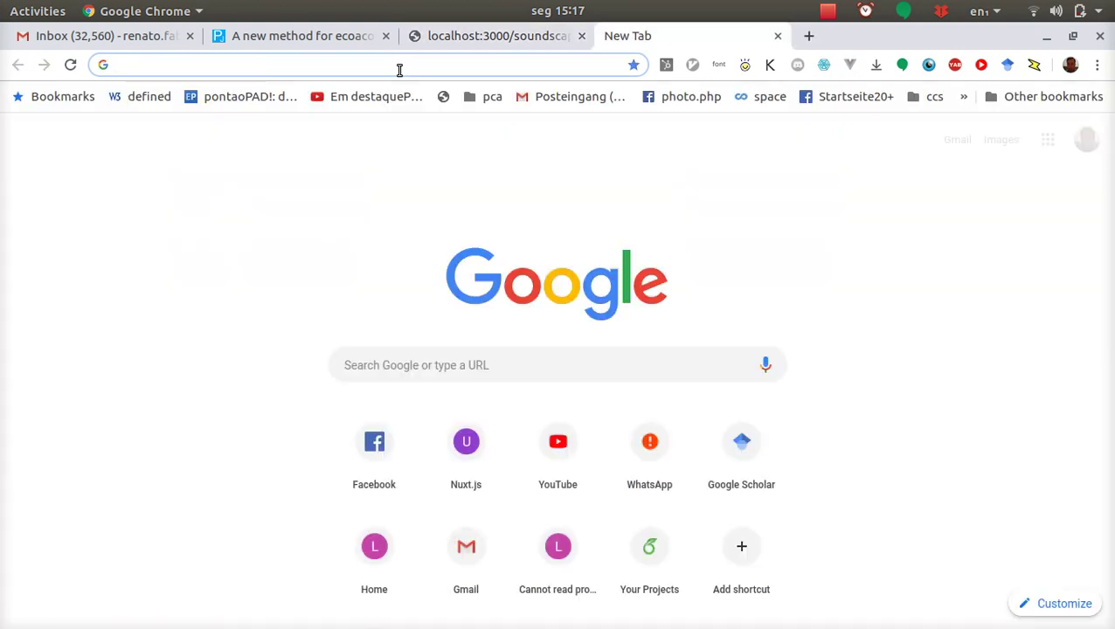
pyautogui.write('rf')
pyautogui.press('End')
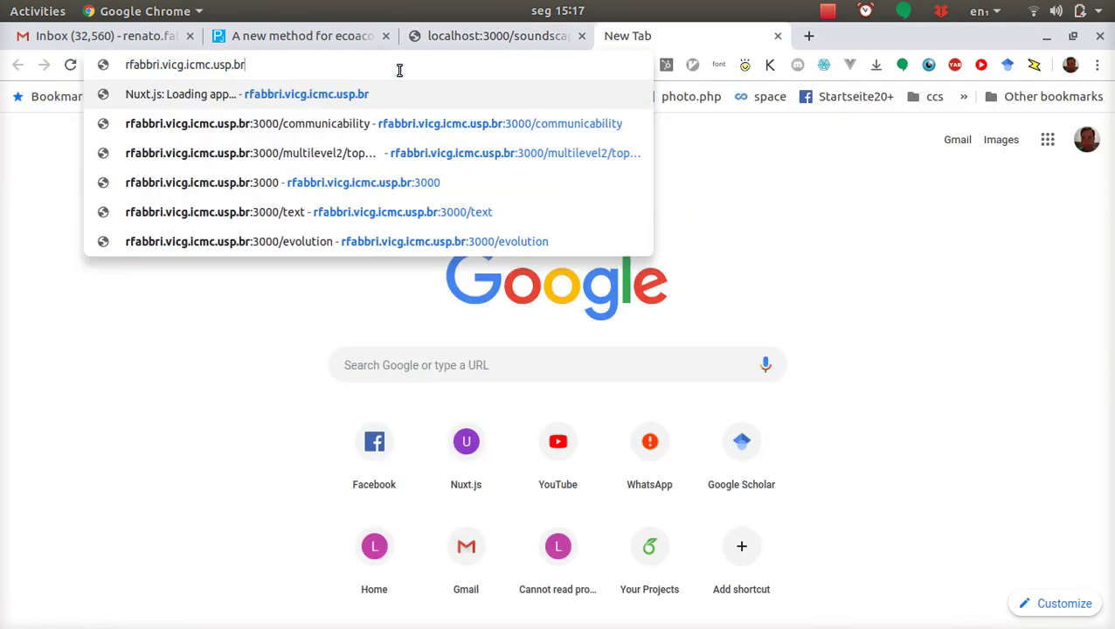
pyautogui.press('Home')
pyautogui.hotkey('ctrl', 'Right')
pyautogui.hotkey('ctrl', 'Right')
pyautogui.hotkey('ctrl', 'Right')
pyautogui.hotkey('ctrl', 'Right')
pyautogui.hotkey('ctrl', 'Right')
pyautogui.write('/soun')
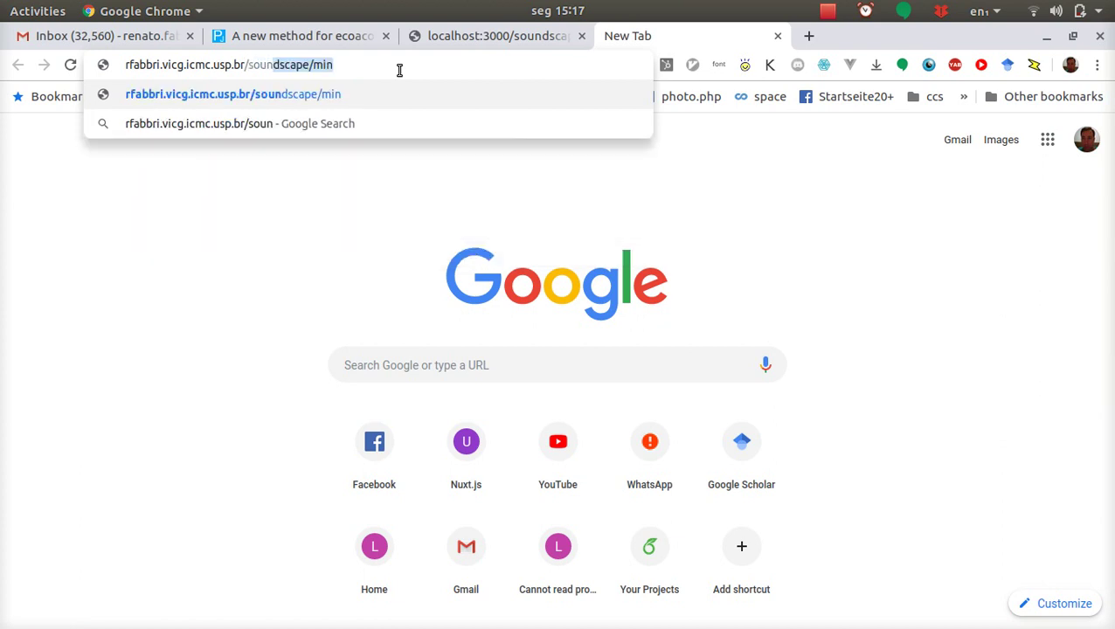
pyautogui.press('End')
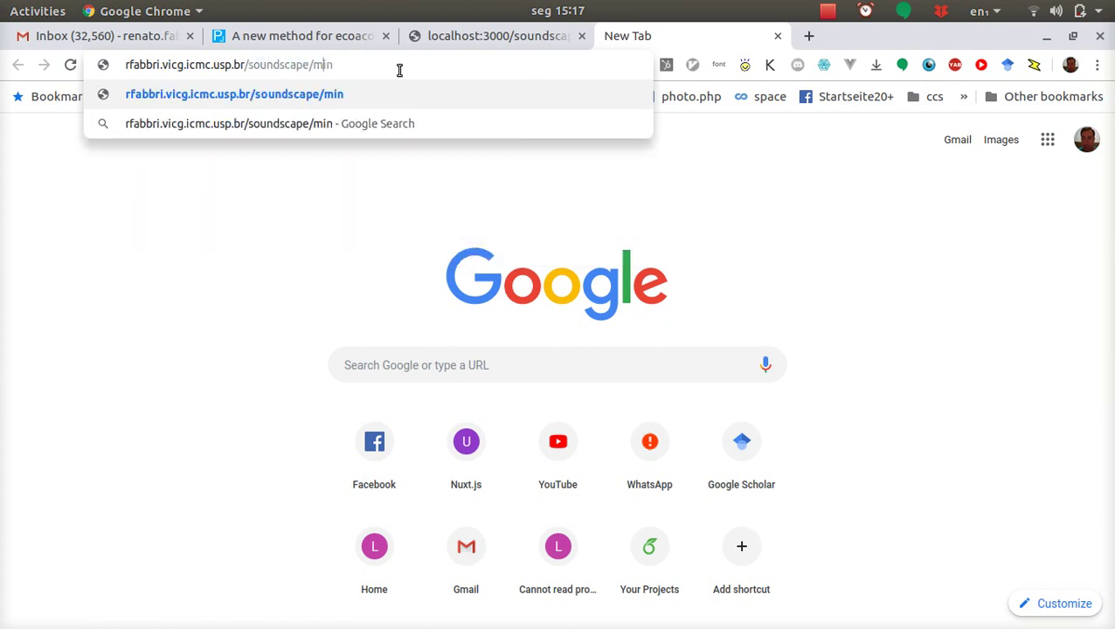
pyautogui.press('Return')
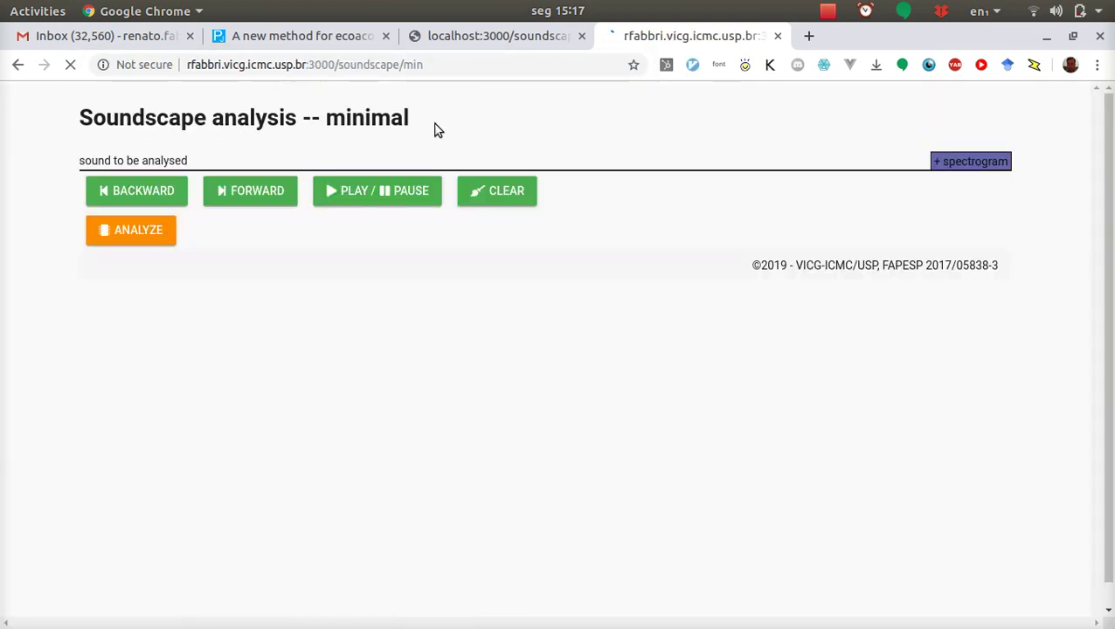
# Step: Highlight the hosted page's heading and its web address, and return to the local soundscape page
pyautogui.moveTo(409, 118); pyautogui.dragTo(79, 119)
pyautogui.click(140, 95)
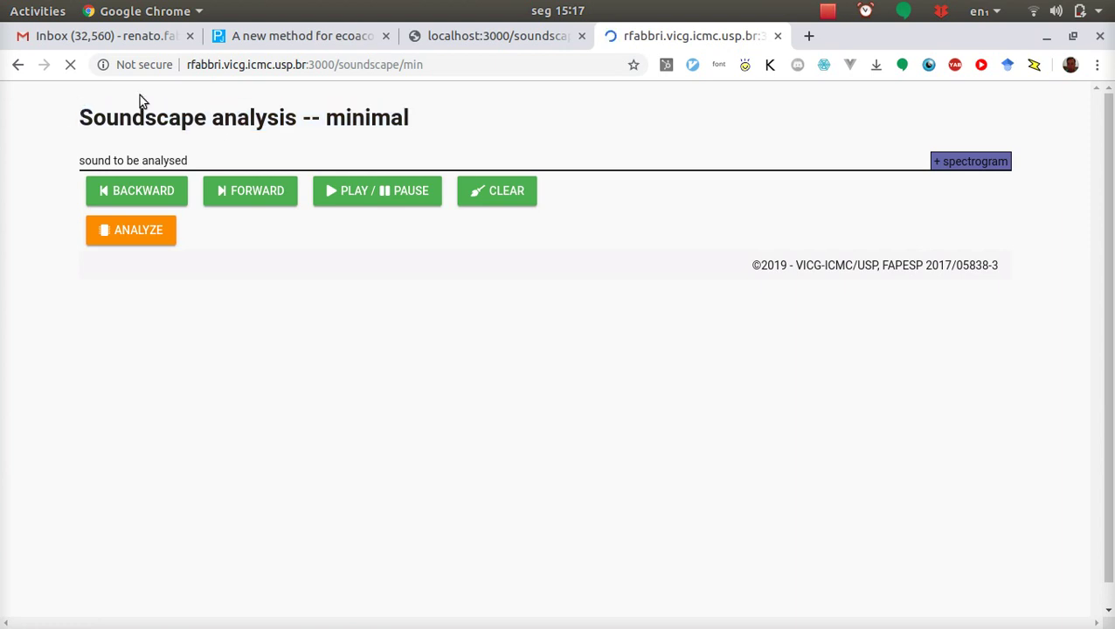
pyautogui.click(259, 70)
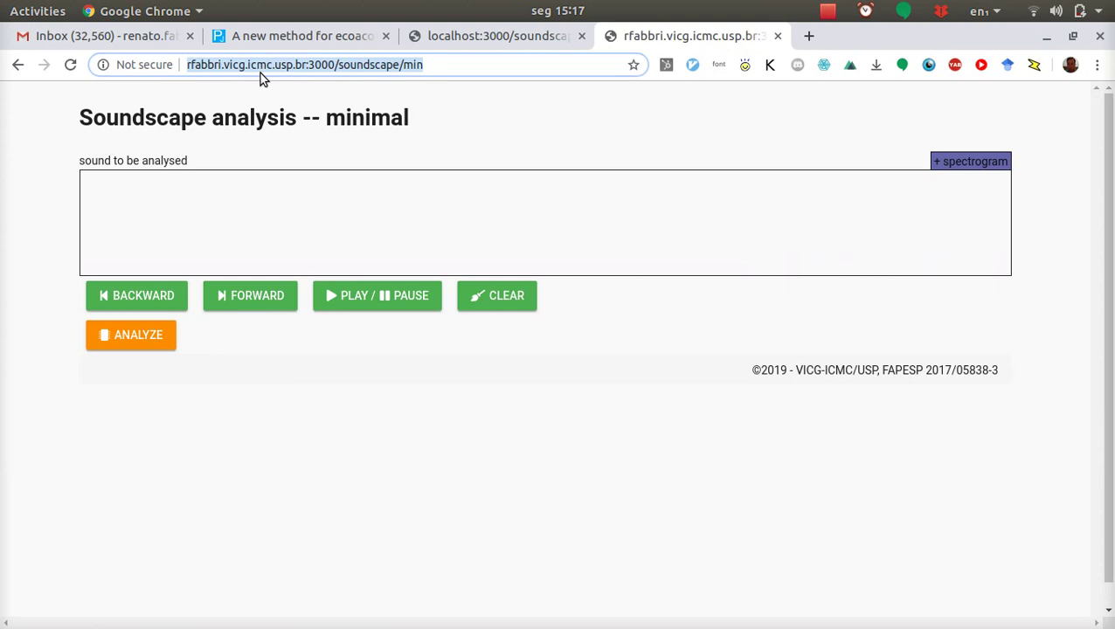
pyautogui.click(34, 194)
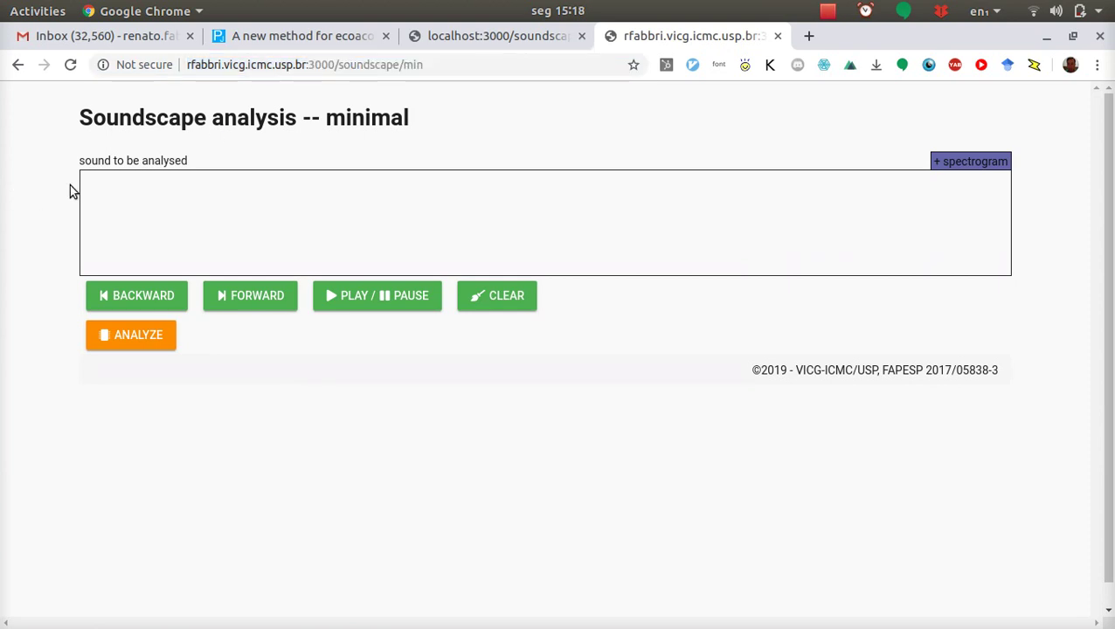
pyautogui.hotkey('ctrl', 'shift', 'Tab')
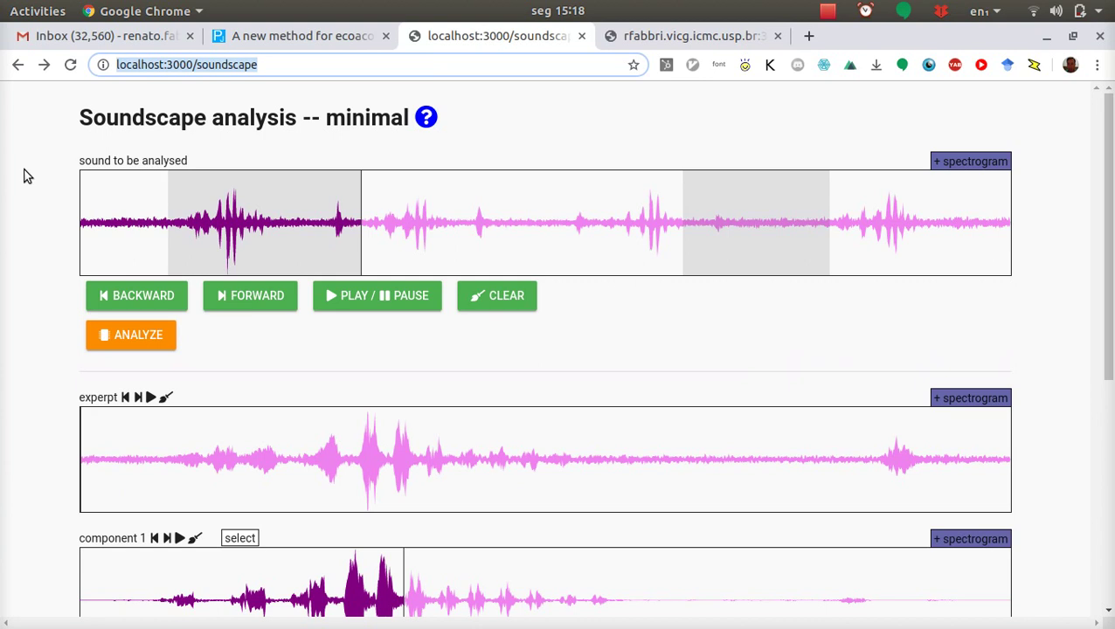
# Step: Copy "VICG-ICMC/USP" from the page footer and search the web for it in a new browser tab
pyautogui.scroll(-5, 27, 177)
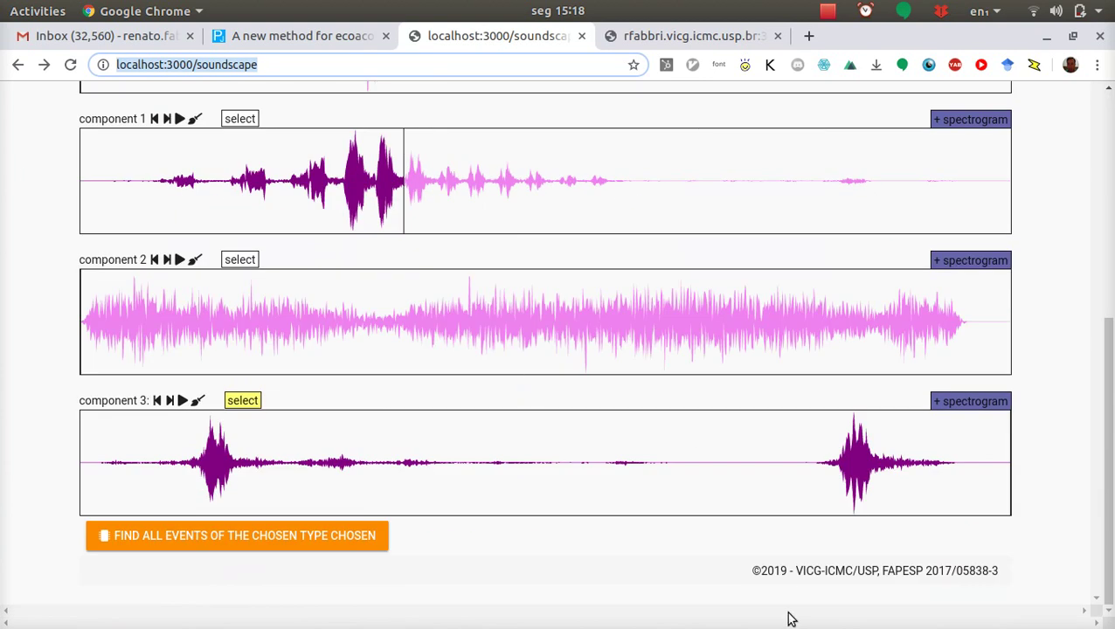
pyautogui.moveTo(796, 570); pyautogui.dragTo(877, 571)
pyautogui.hotkey('ctrl', 'c')
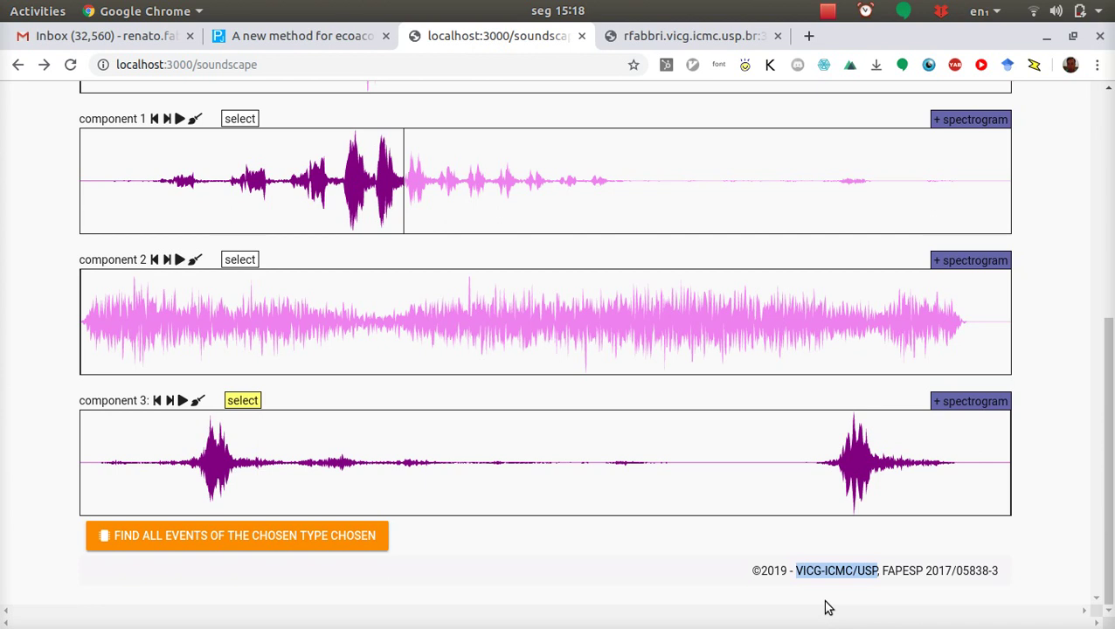
pyautogui.hotkey('ctrl', 't')
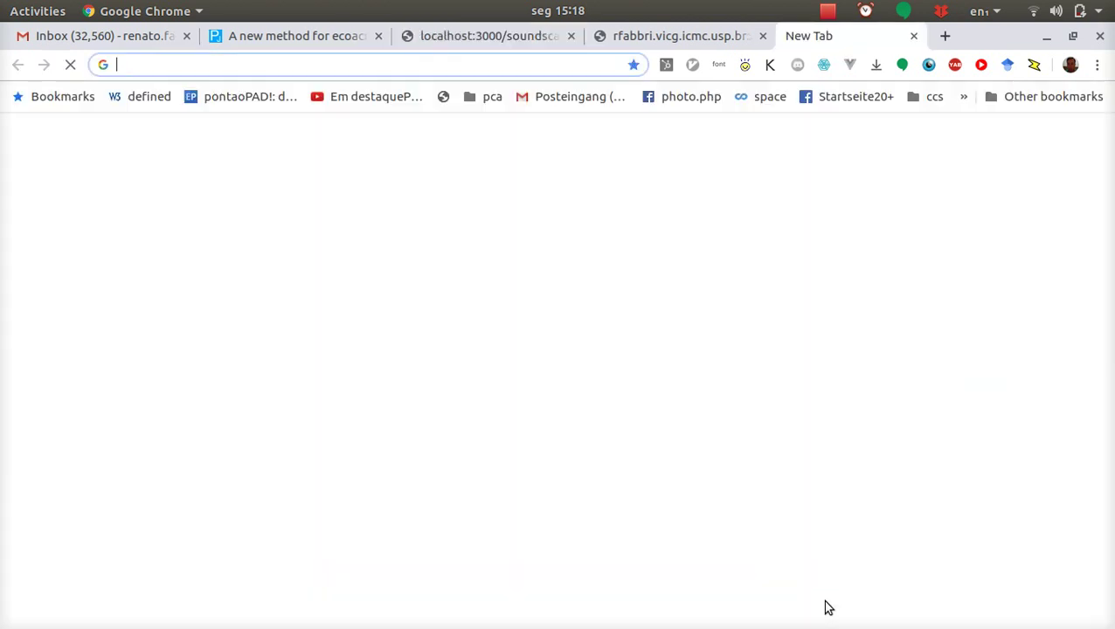
pyautogui.hotkey('ctrl', 'f')
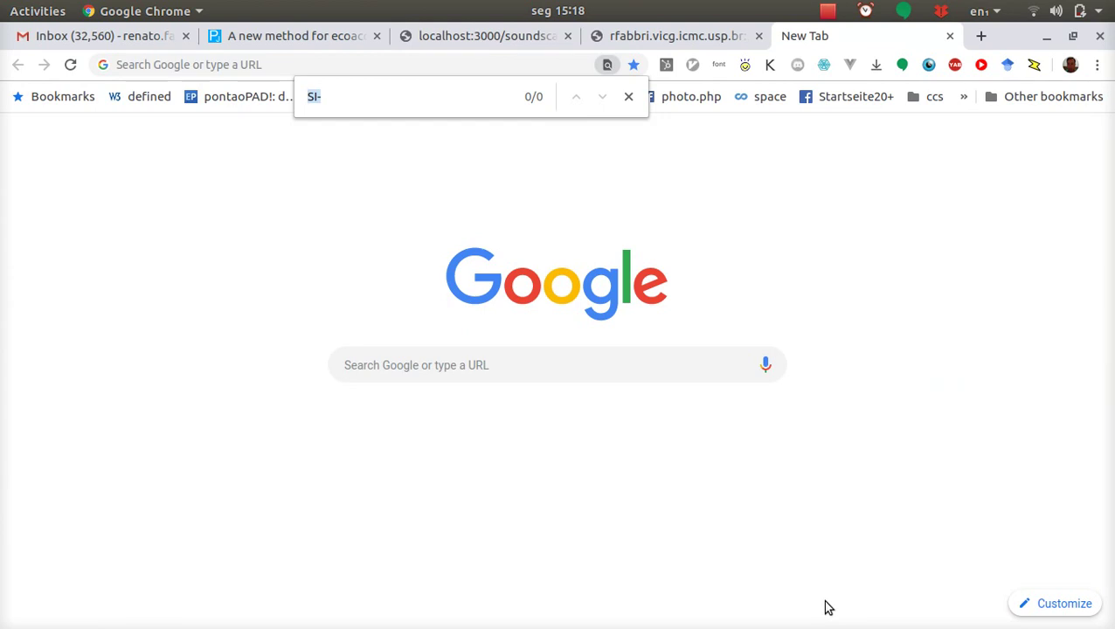
pyautogui.press('Escape')
pyautogui.hotkey('ctrl', 'v')
pyautogui.press('Return')
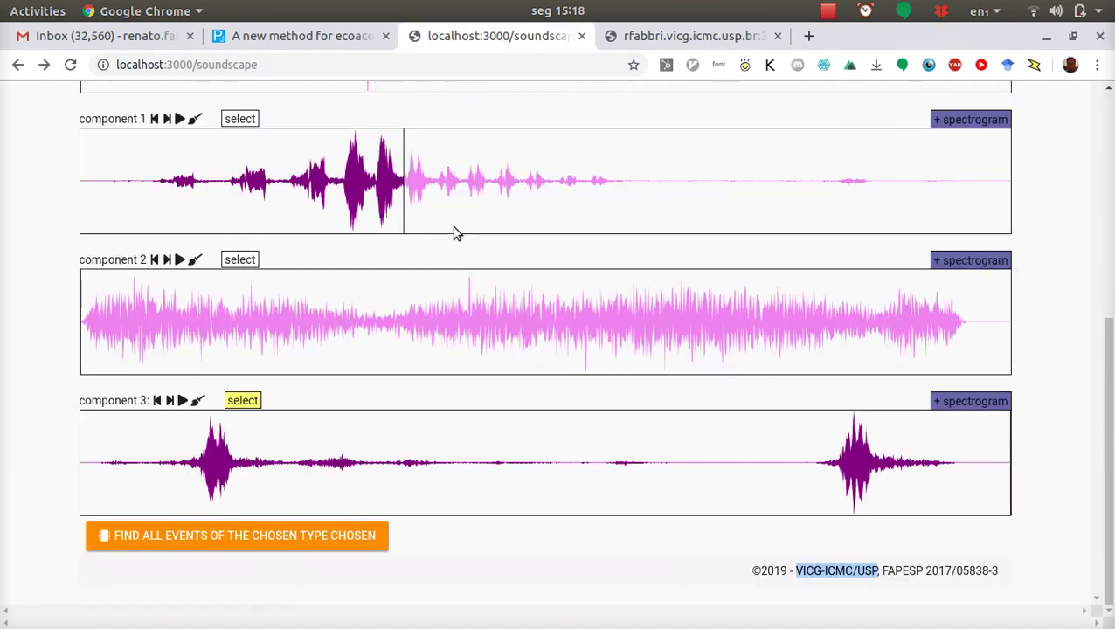
pyautogui.scroll(5, 797, 92)
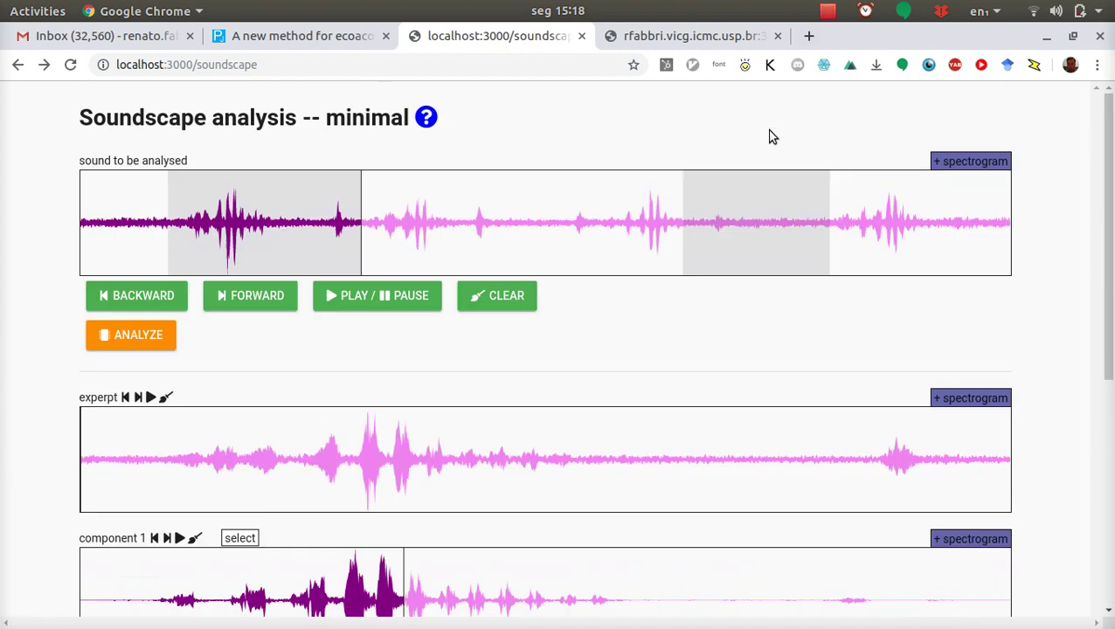
pyautogui.click(827, 11)
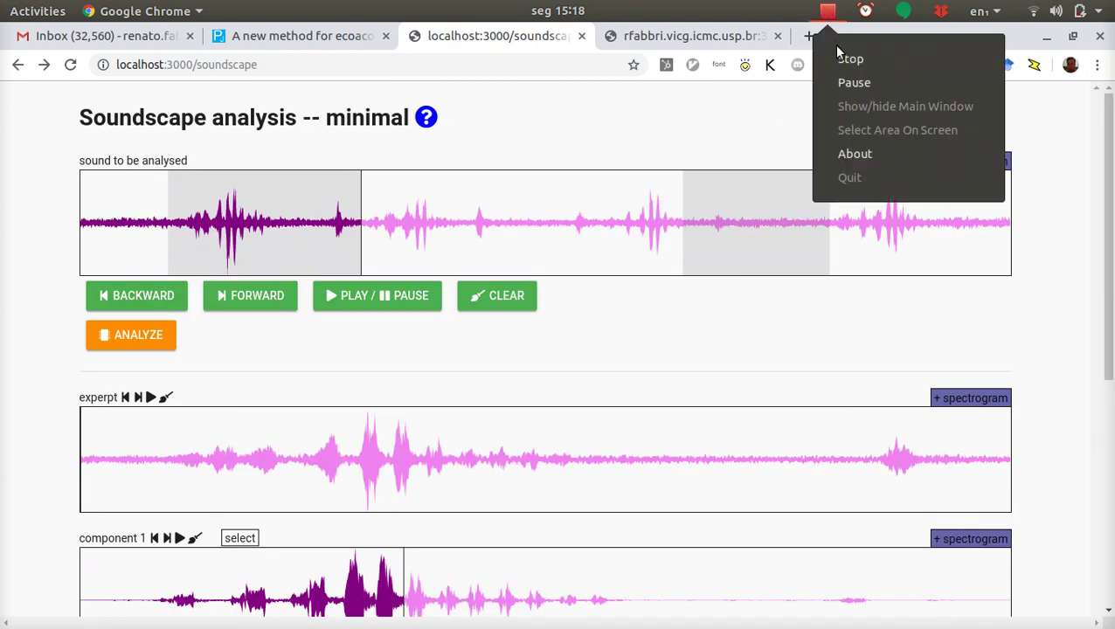